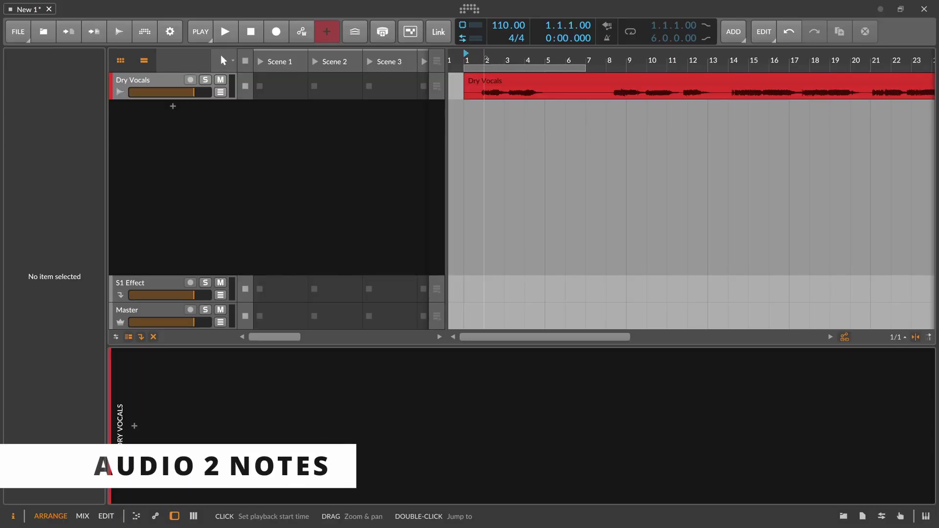
- Select the Dry Vocals clip and listen to its opening bars
{"action": "left_click", "coordinate": [487, 60]}
{"action": "left_click_drag", "start_coordinate": [488, 63], "coordinate": [513, 76]}
{"action": "left_click", "coordinate": [513, 91]}
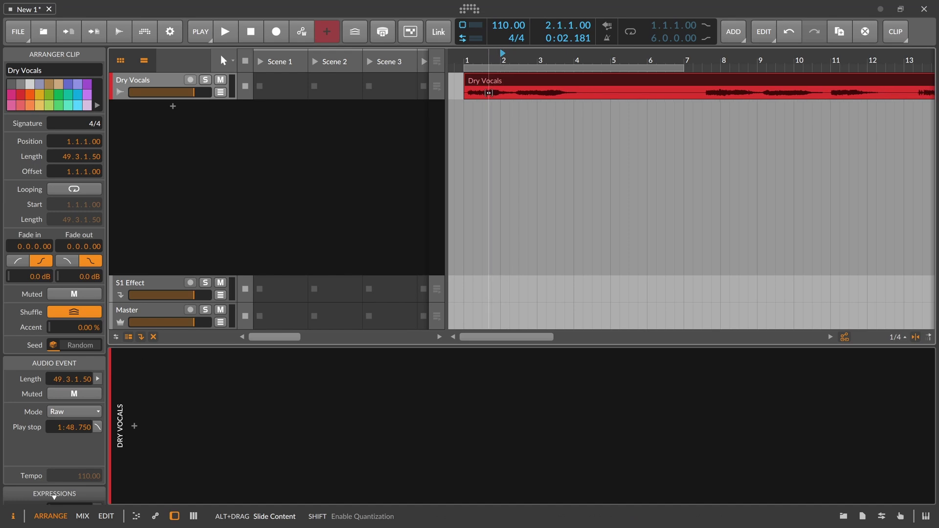
{"action": "key", "text": "space"}
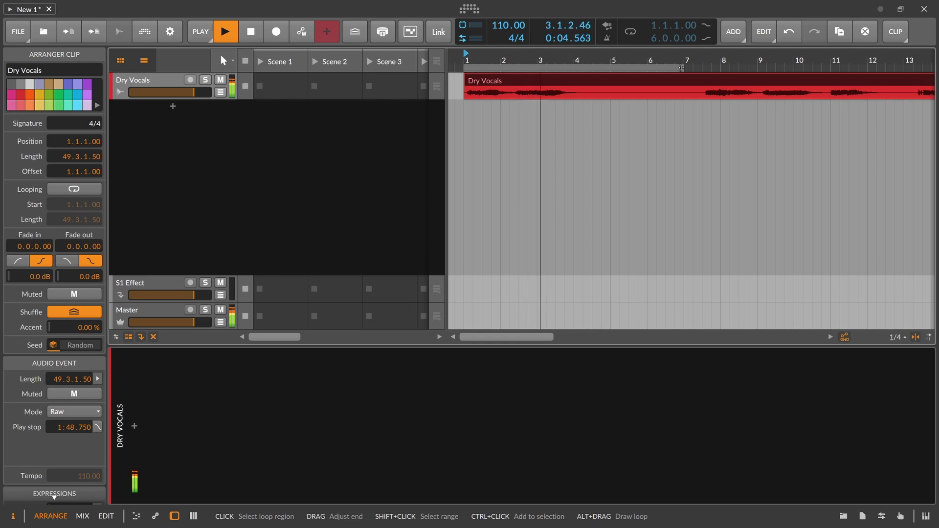
{"action": "key", "text": "space"}
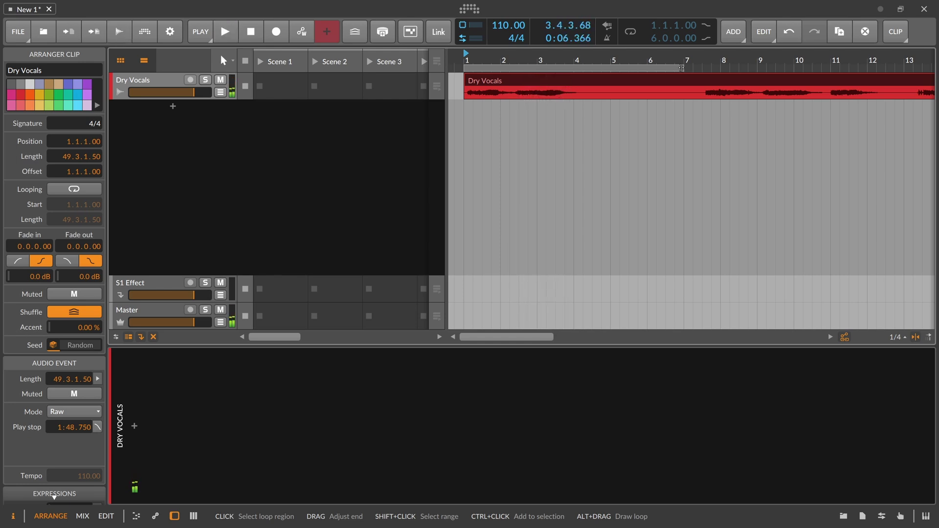
- Shorten the arranger loop region to three bars, starting at bar 1
{"action": "left_click_drag", "start_coordinate": [681, 68], "coordinate": [574, 68]}
{"action": "left_click", "coordinate": [474, 80]}
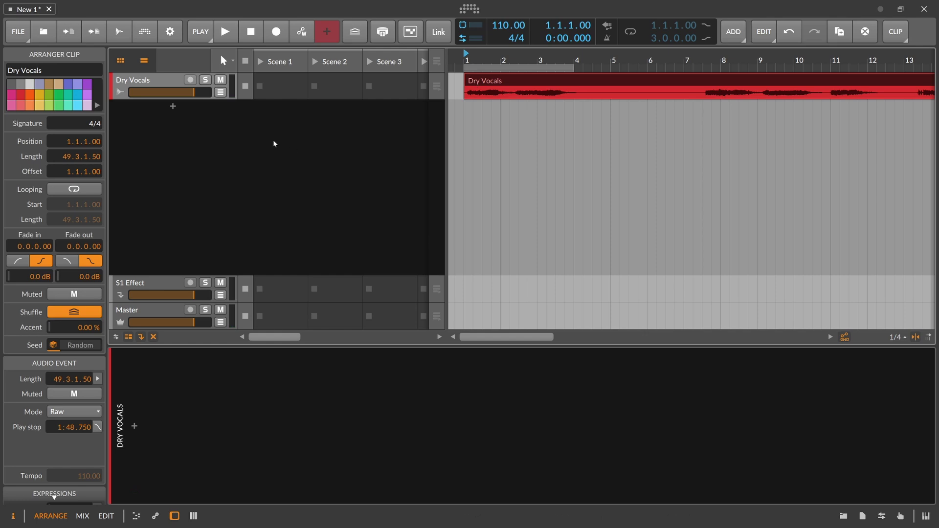
{"action": "left_click", "coordinate": [224, 133]}
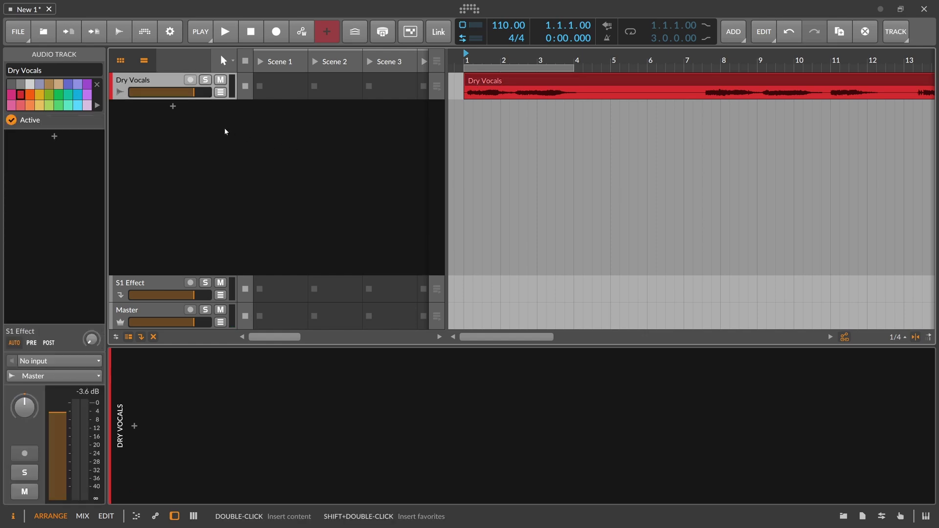
- Add an empty instrument track below the Dry Vocals track
{"action": "left_click", "coordinate": [174, 107]}
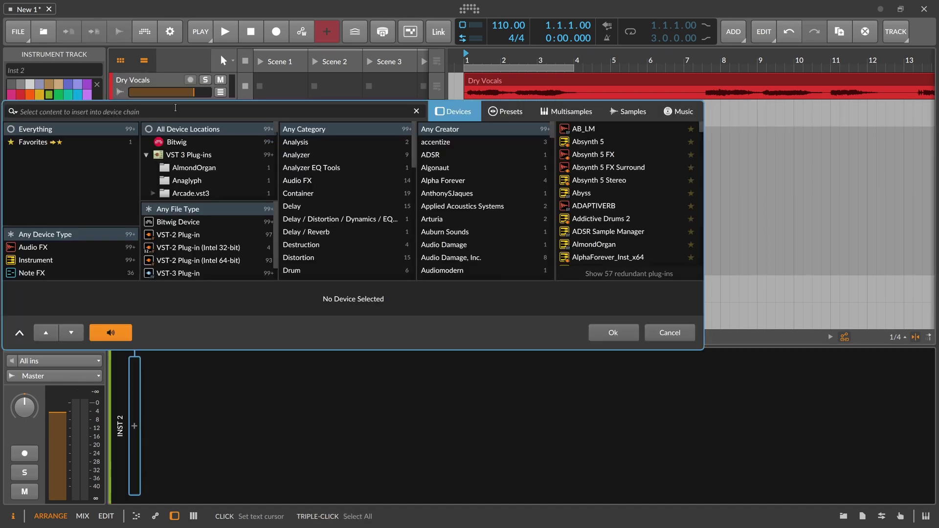
{"action": "key", "text": "Escape"}
{"action": "right_click", "coordinate": [172, 120]}
{"action": "left_click", "coordinate": [205, 126]}
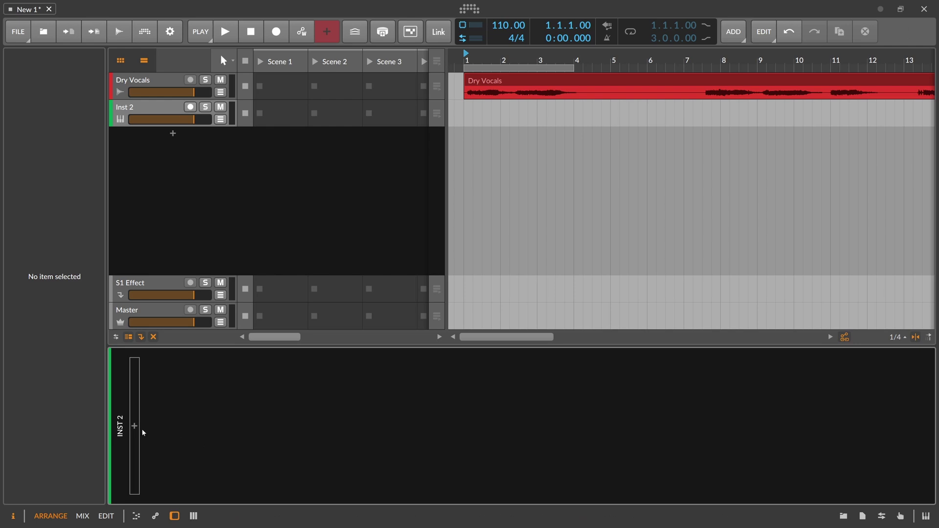
- Insert an Audio Receiver device on the new instrument track
{"action": "left_click", "coordinate": [135, 427]}
{"action": "type", "text": "rece"}
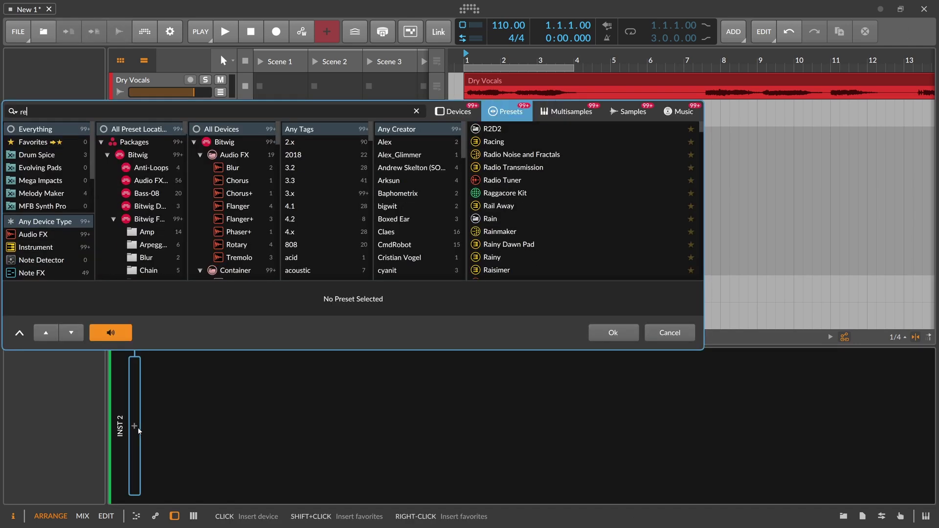
{"action": "left_click", "coordinate": [453, 112]}
{"action": "double_click", "coordinate": [589, 130]}
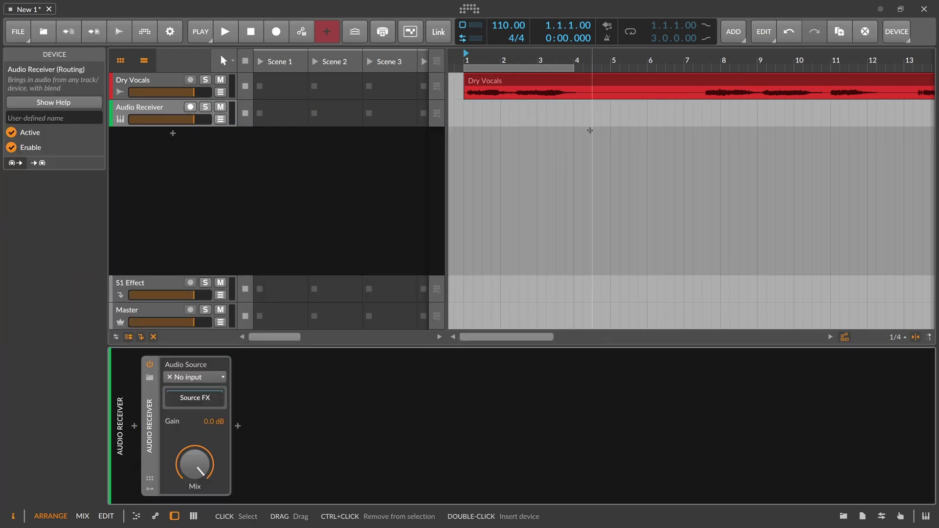
- Set the Audio Receiver's audio source to the Dry Vocals track
{"action": "left_click", "coordinate": [149, 83]}
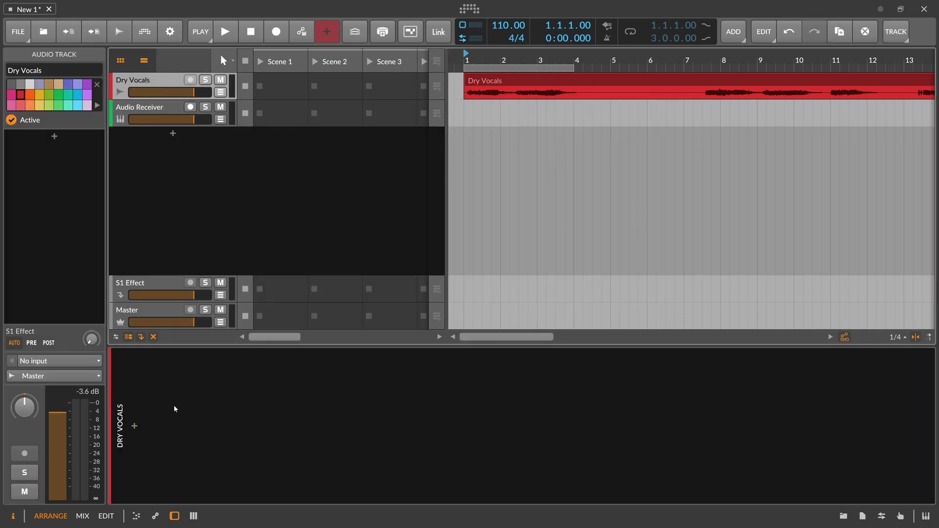
{"action": "left_click", "coordinate": [153, 112]}
{"action": "left_click", "coordinate": [193, 378]}
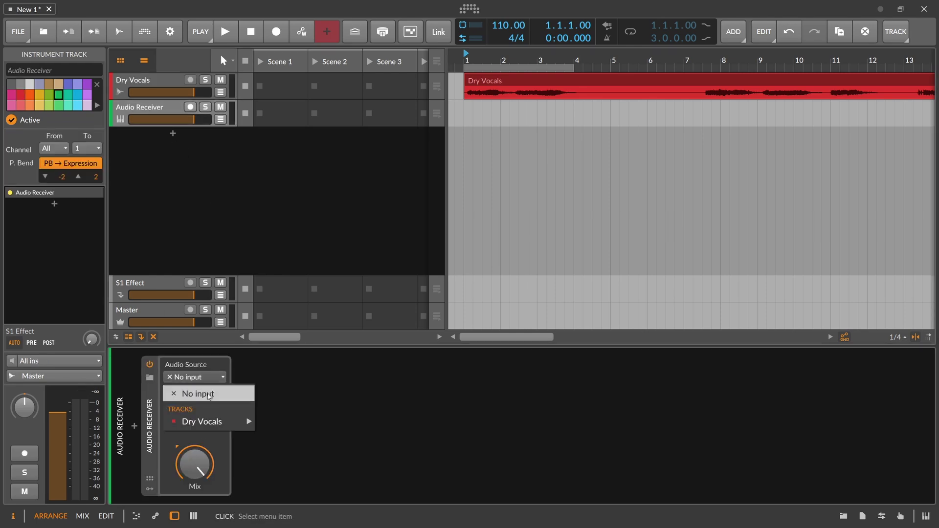
{"action": "mouse_move", "coordinate": [208, 422]}
{"action": "left_click", "coordinate": [299, 422]}
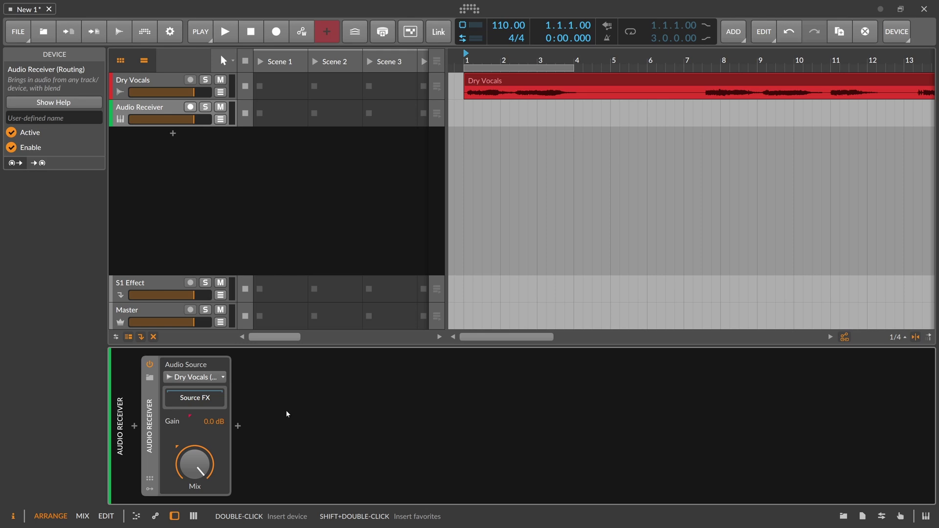
- Mute the Dry Vocals track and play the vocals through the Audio Receiver track
{"action": "left_click", "coordinate": [167, 106]}
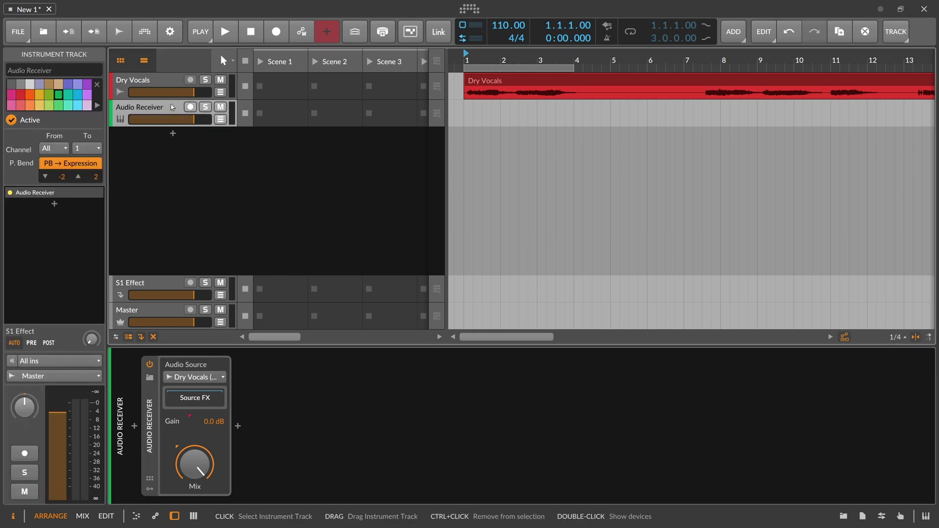
{"action": "left_click", "coordinate": [485, 89]}
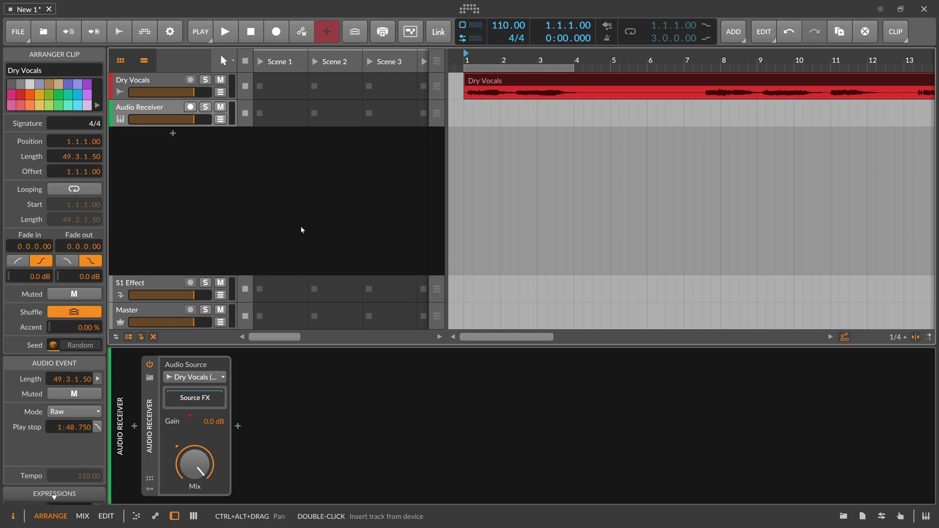
{"action": "left_click", "coordinate": [174, 112]}
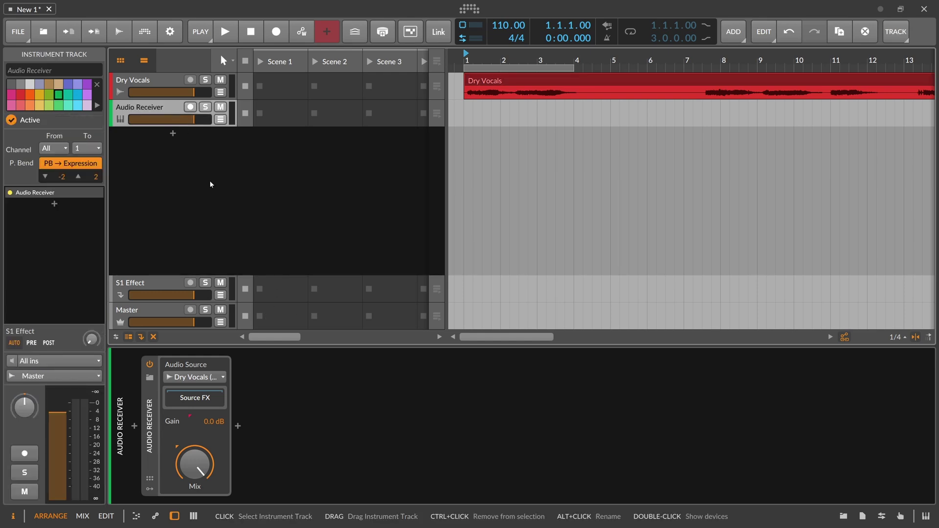
{"action": "left_click", "coordinate": [221, 80]}
{"action": "key", "text": "space"}
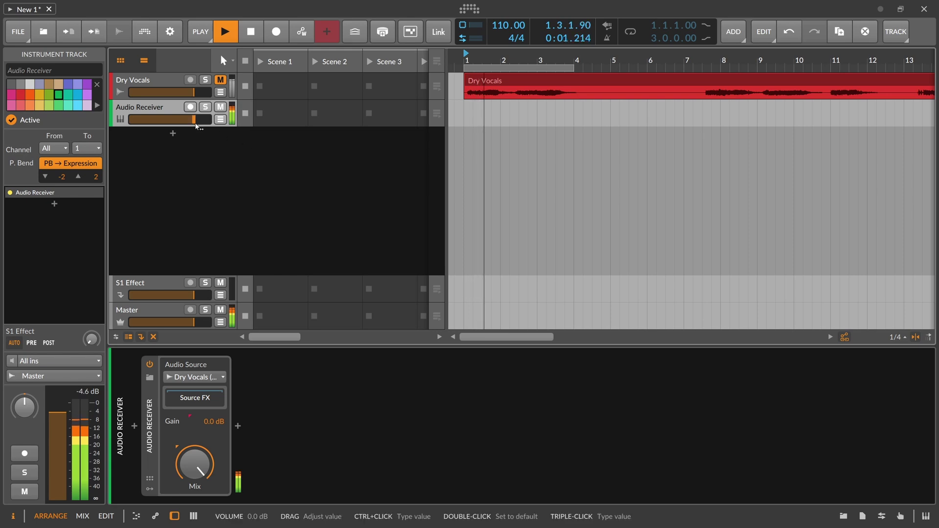
{"action": "key", "text": "space"}
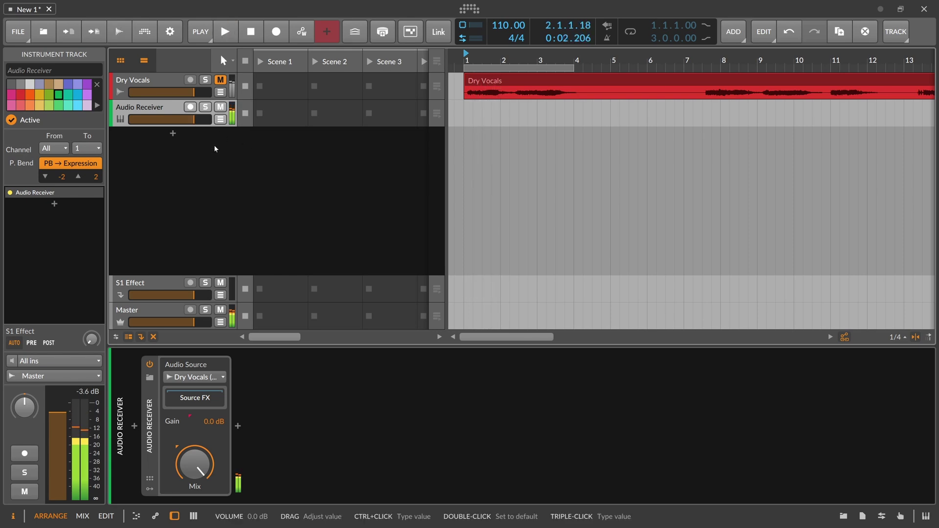
- Insert a Spectrum device in Wide view after the Audio Receiver and check the vocals' frequencies during playback
{"action": "left_click", "coordinate": [238, 427]}
{"action": "type", "text": "spec"}
{"action": "key", "text": "Down"}
{"action": "key", "text": "Return"}
{"action": "left_click", "coordinate": [67, 176]}
{"action": "key", "text": "space"}
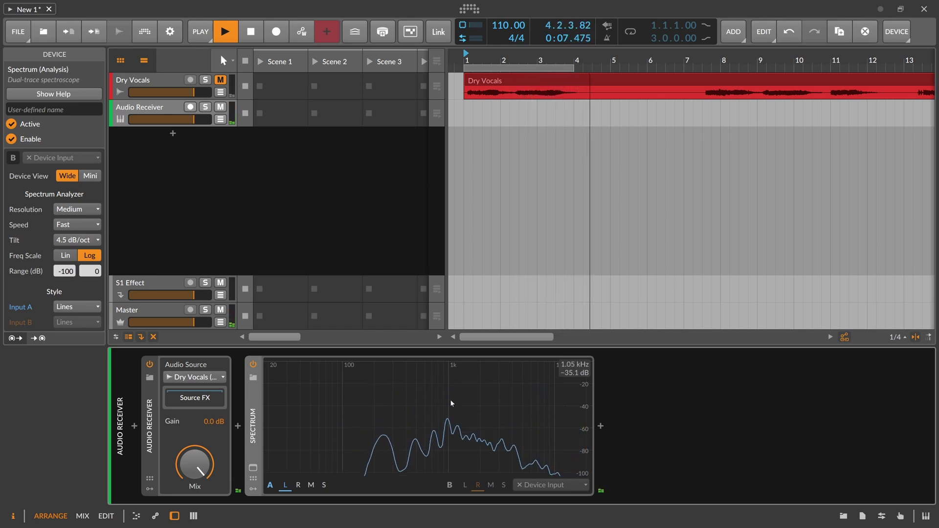
{"action": "key", "text": "space"}
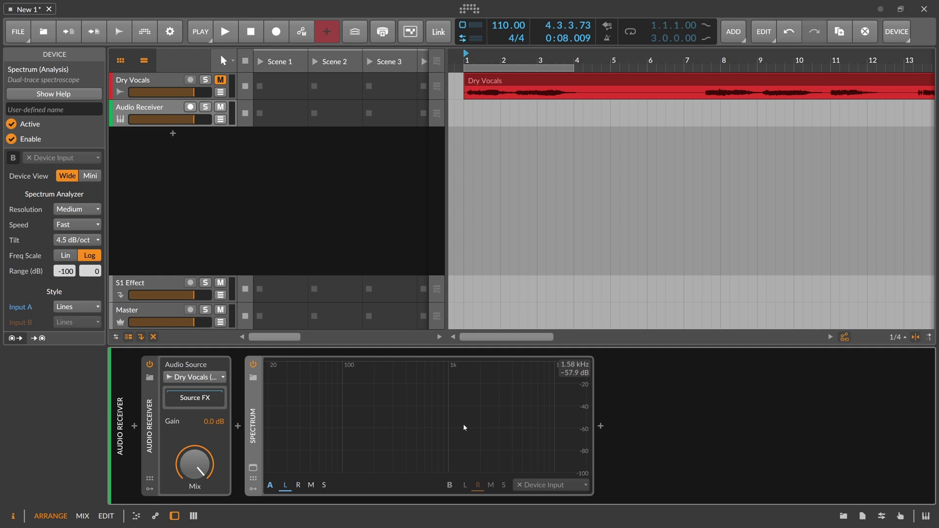
- Insert an EQ-2 between the Audio Receiver and the Spectrum device
{"action": "left_click", "coordinate": [237, 426]}
{"action": "type", "text": "e"}
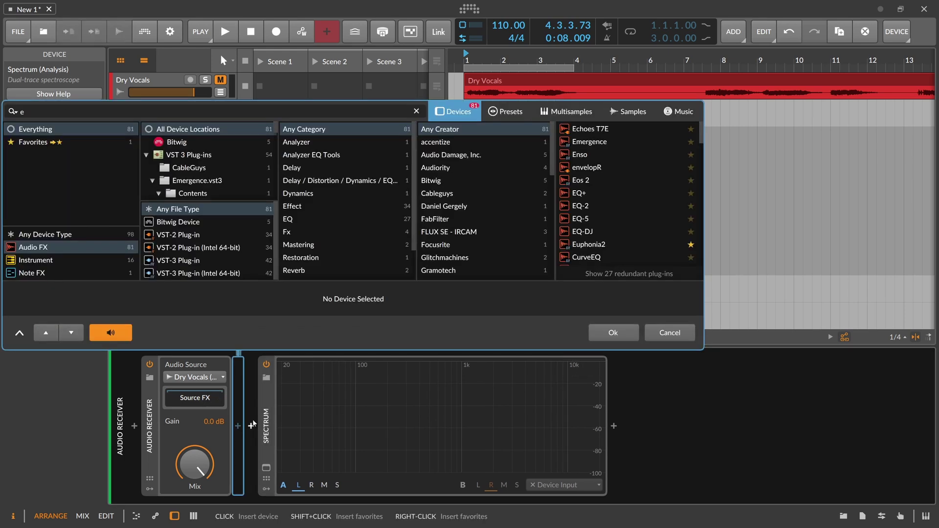
{"action": "type", "text": "q"}
{"action": "key", "text": "Down"}
{"action": "key", "text": "Return"}
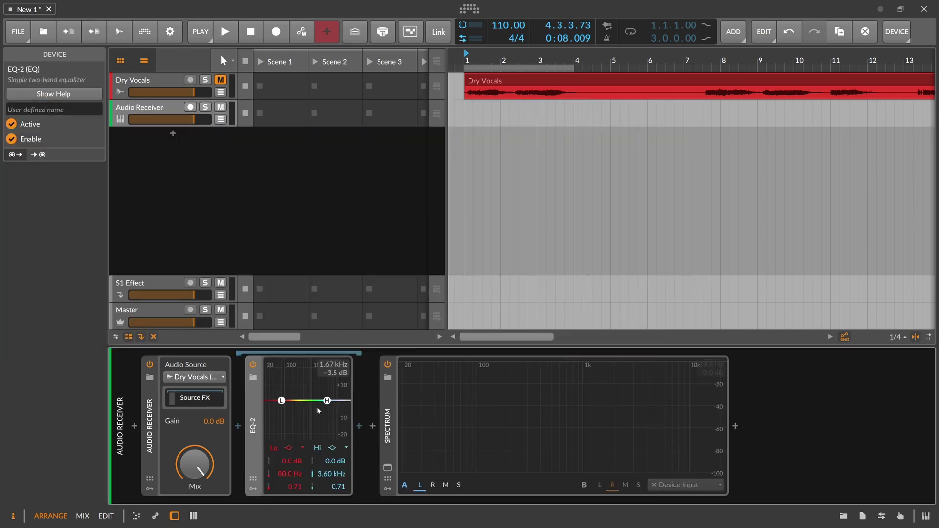
- Set the EQ-2 low band to a high-pass filter and its high band to a low-pass filter
{"action": "left_click", "coordinate": [302, 448]}
{"action": "left_click", "coordinate": [328, 474]}
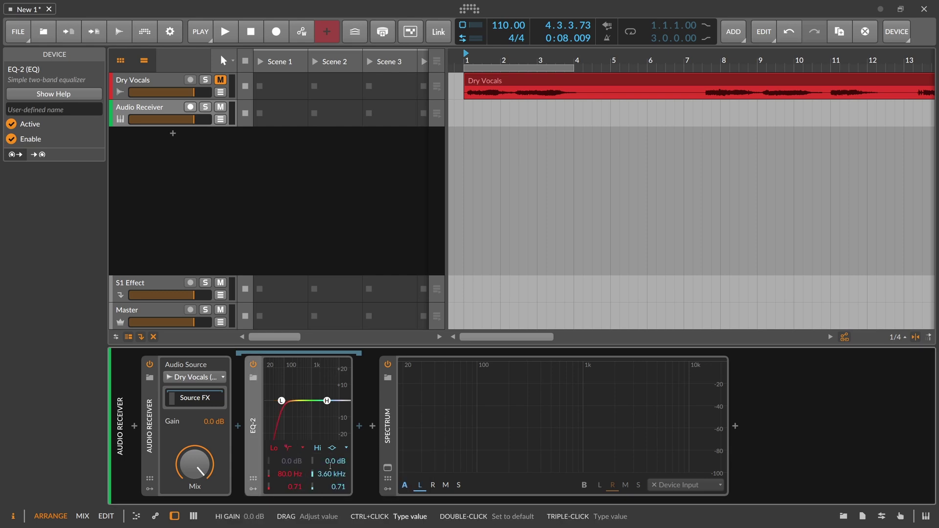
{"action": "left_click", "coordinate": [346, 447]}
{"action": "left_click", "coordinate": [329, 474]}
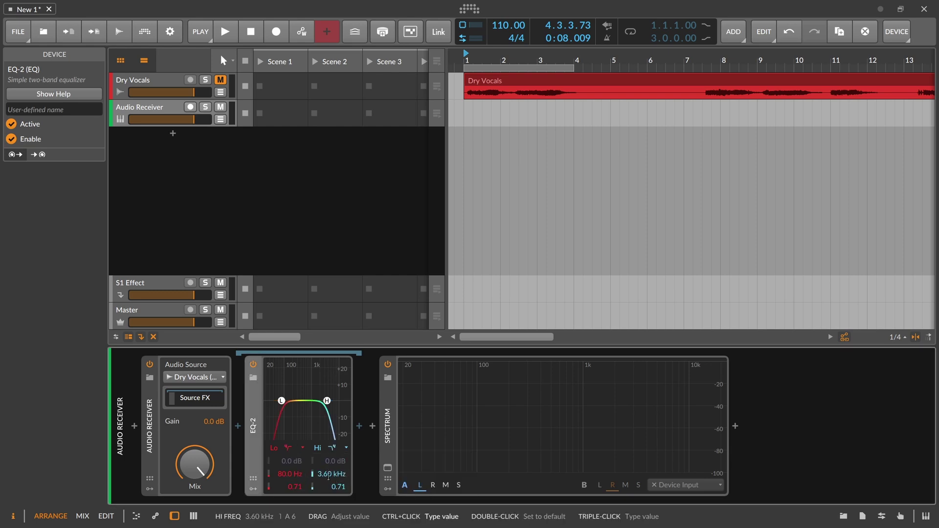
- Set the EQ-2 high band frequency to C4 (523 Hz)
{"action": "triple_click", "coordinate": [329, 475]}
{"action": "type", "text": "94"}
{"action": "key", "text": "Return"}
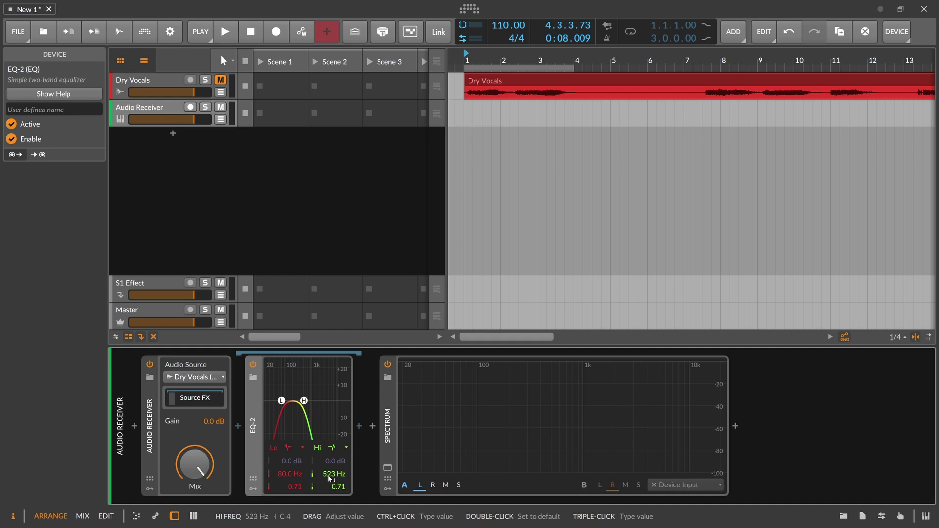
- Set the EQ-2 low frequency to C1 and its high frequency to C3, and play the filtered vocals
{"action": "left_click", "coordinate": [299, 477], "text": "ctrl"}
{"action": "type", "text": "C1"}
{"action": "key", "text": "Return"}
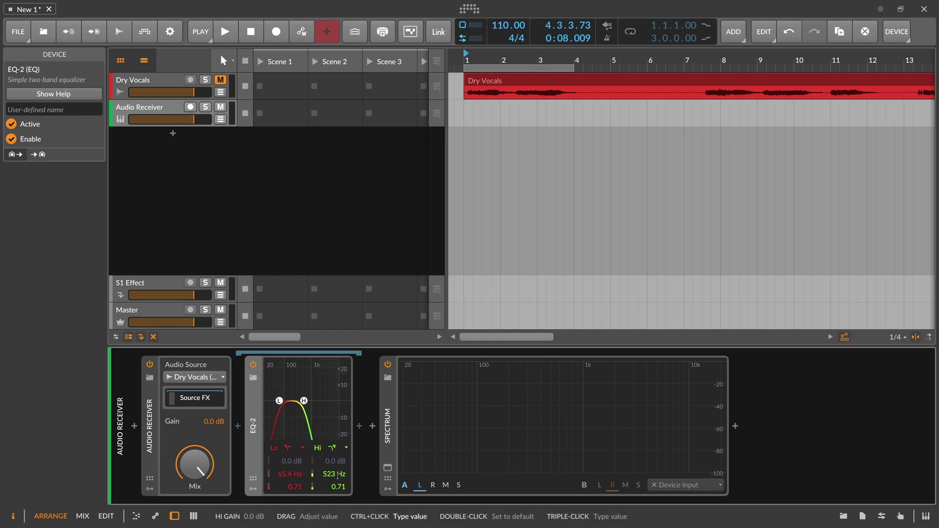
{"action": "left_click", "coordinate": [337, 475], "text": "ctrl"}
{"action": "type", "text": "C3"}
{"action": "key", "text": "Return"}
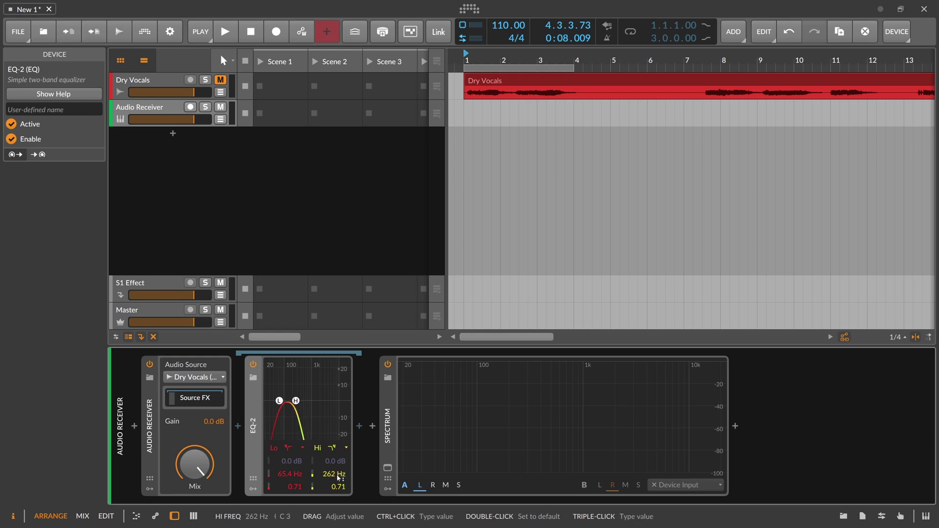
{"action": "key", "text": "space"}
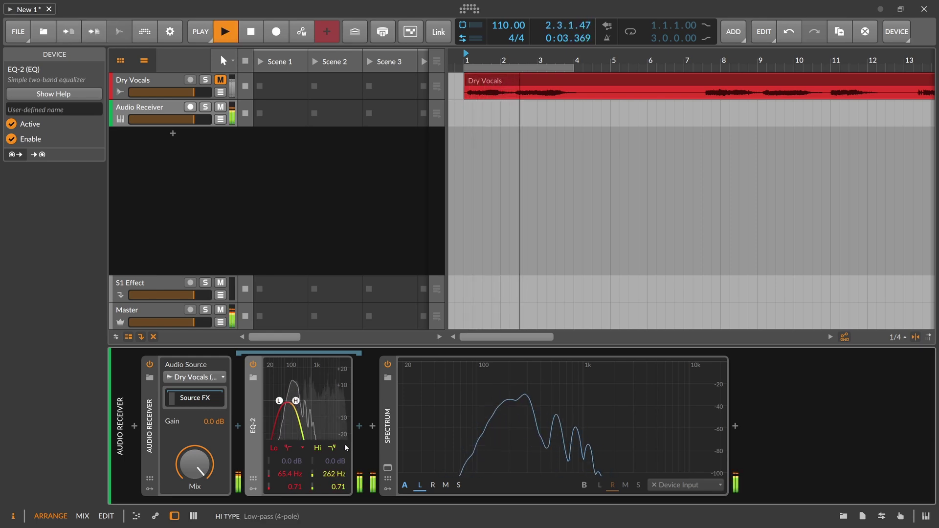
{"action": "key", "text": "space"}
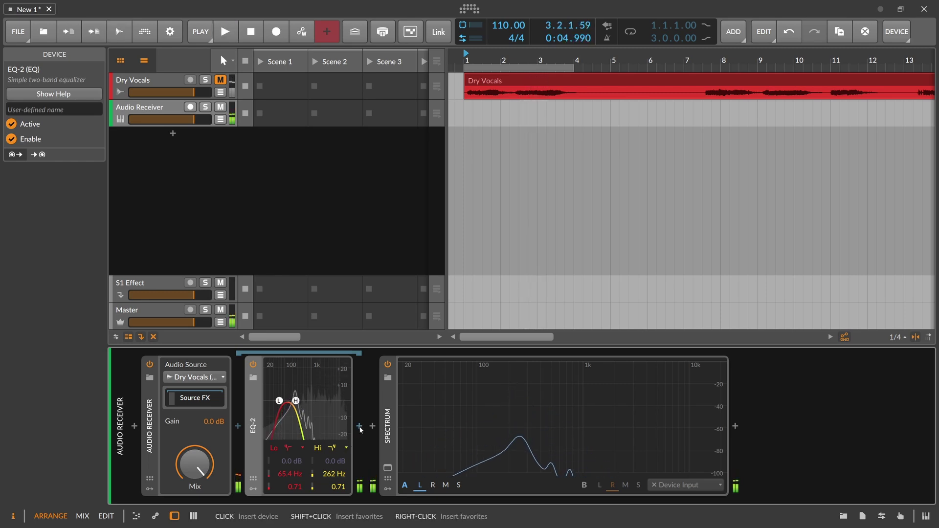
- Insert an Oscilloscope between the EQ-2 and the Spectrum device
{"action": "left_click", "coordinate": [359, 427]}
{"action": "key", "text": "Escape"}
{"action": "left_click", "coordinate": [373, 427]}
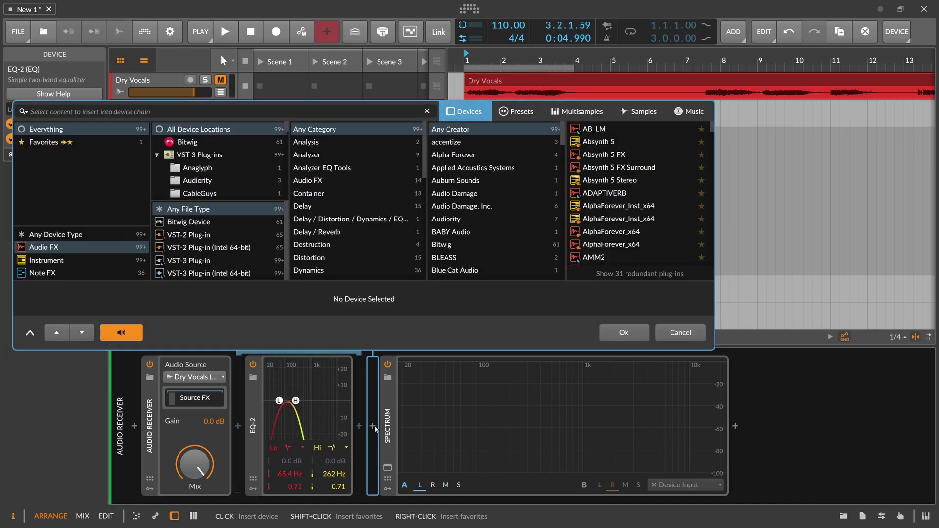
{"action": "type", "text": "osc"}
{"action": "key", "text": "Return"}
- Set the Oscilloscope's trigger mode to the playback option and reset its scaling to 0.00 st after trying other values
{"action": "key", "text": "space"}
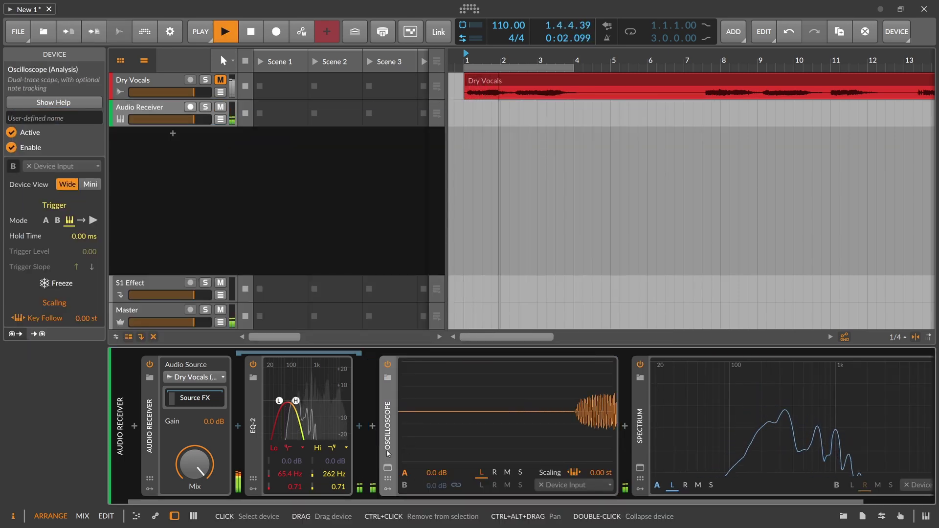
{"action": "left_click", "coordinate": [93, 220]}
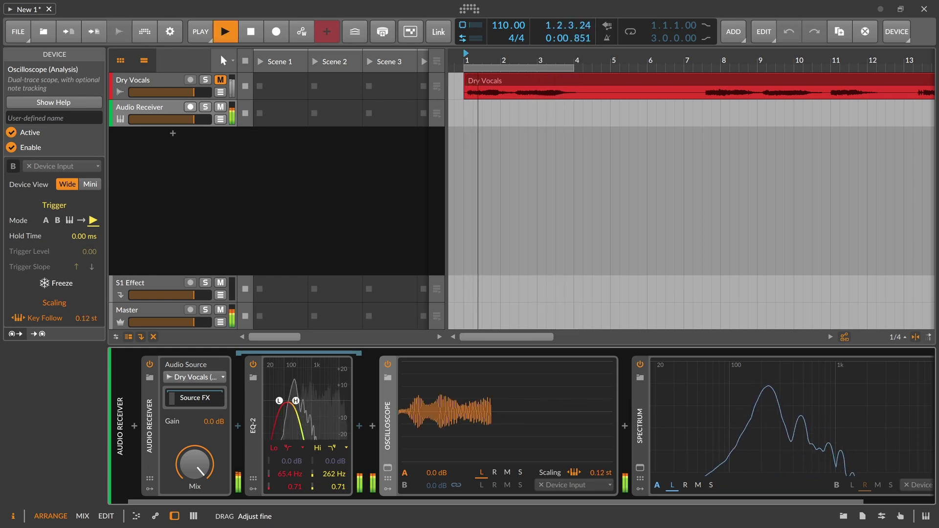
{"action": "left_click_drag", "start_coordinate": [83, 318], "coordinate": [79, 230]}
{"action": "double_click", "coordinate": [81, 319]}
{"action": "key", "text": "space"}
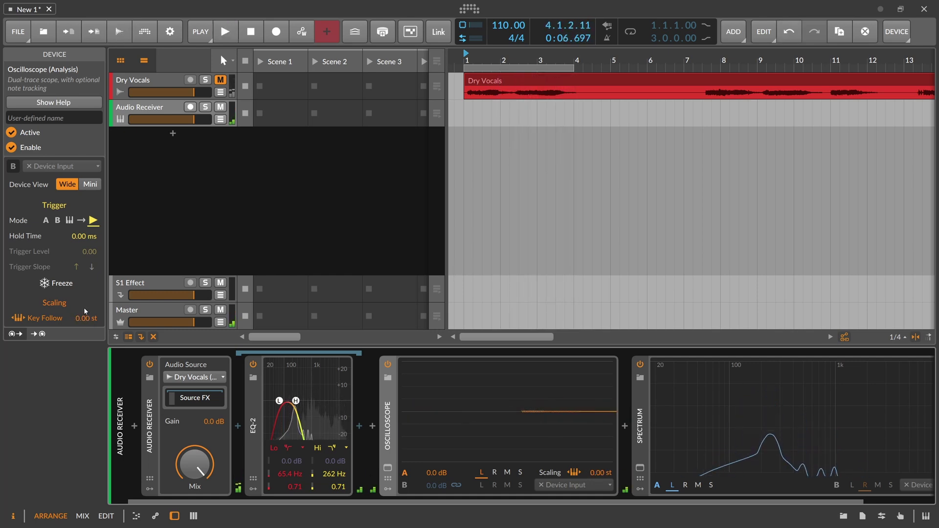
- Set the Oscilloscope's scaling to 146 Hz during playback and examine the waveform with the EQ-2 bypassed
{"action": "key", "text": "space"}
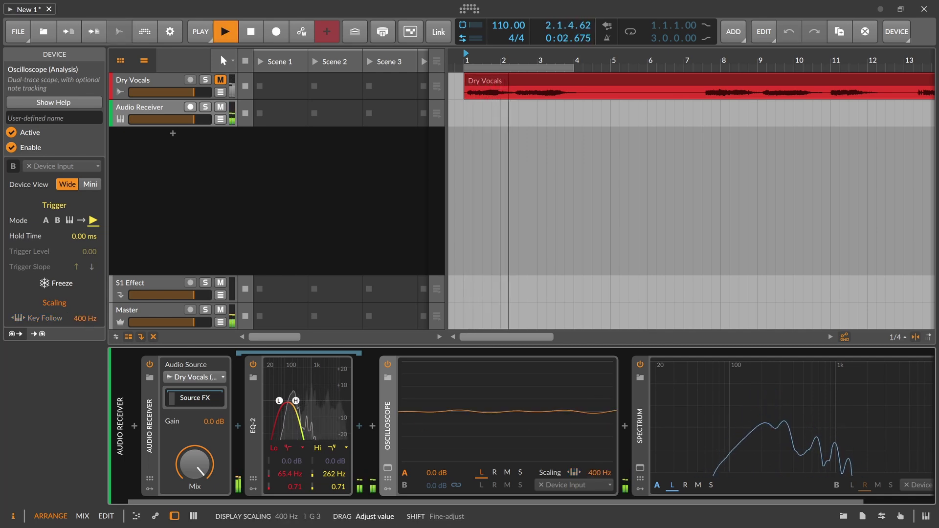
{"action": "key", "text": "space"}
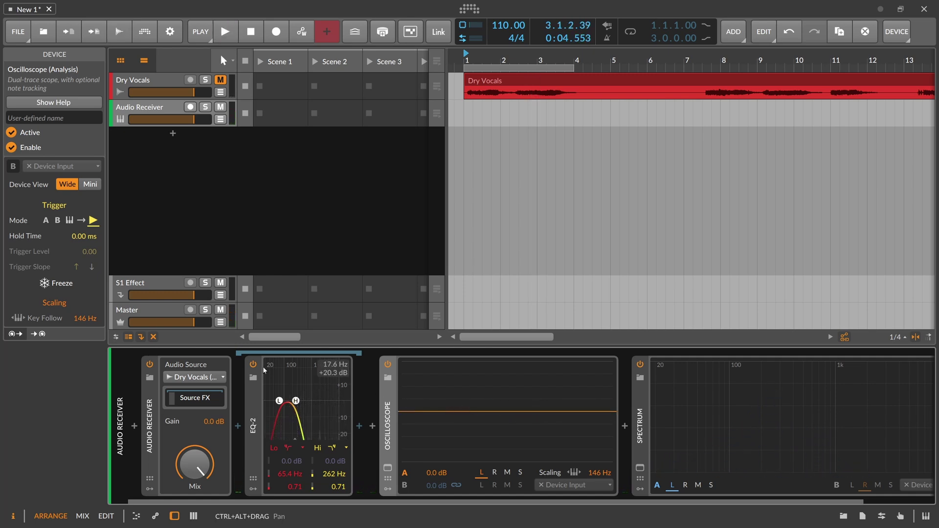
{"action": "key", "text": "space"}
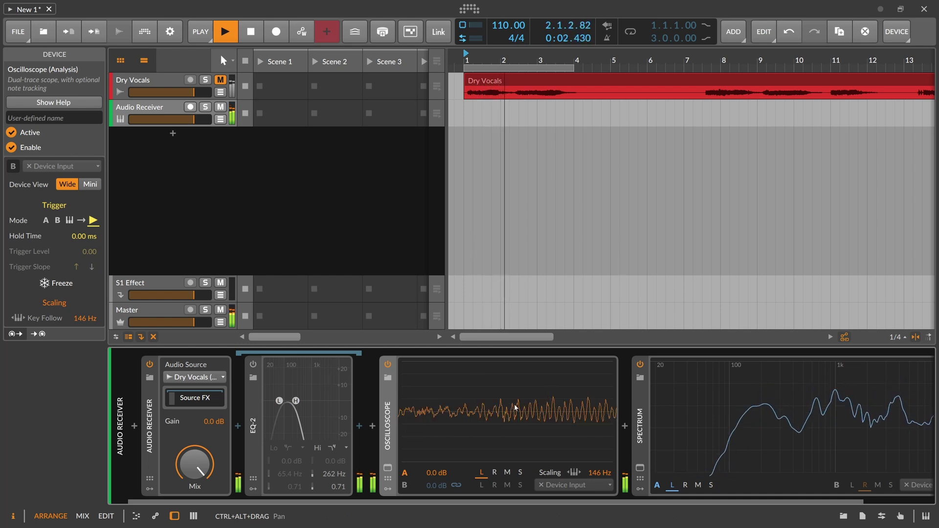
- Stop playback, delete the Oscilloscope device and re-enable the EQ-2
{"action": "key", "text": "space"}
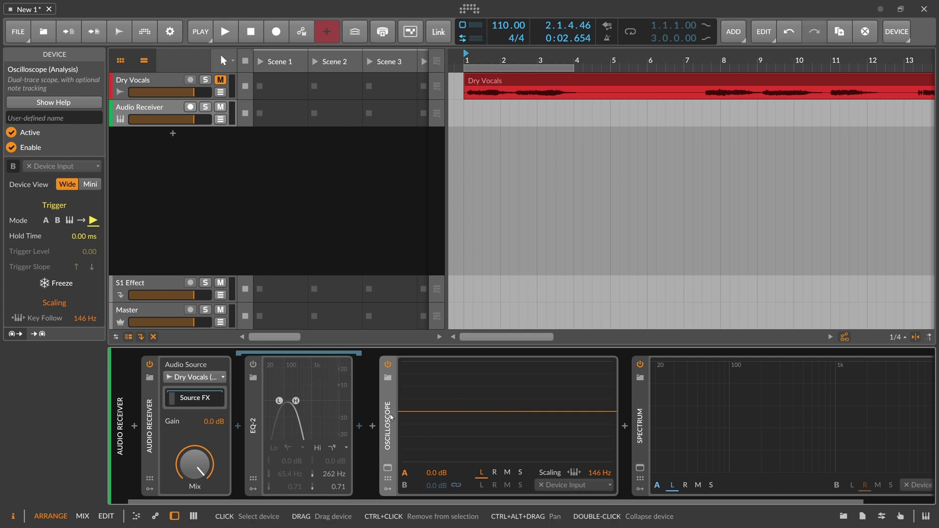
{"action": "key", "text": "Delete"}
{"action": "left_click", "coordinate": [253, 365]}
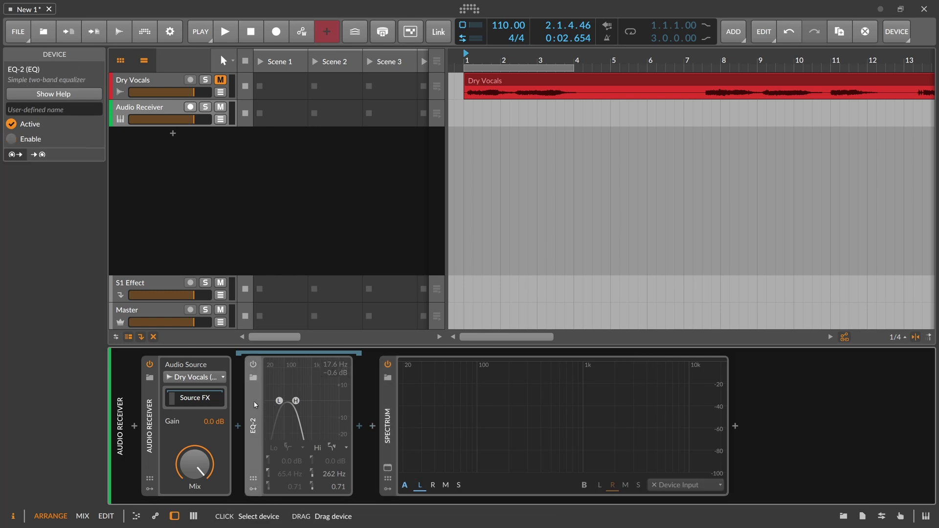
{"action": "left_click", "coordinate": [253, 365]}
- Duplicate the EQ-2 twice to stack three filters in series and play the vocals through them into the Spectrum
{"action": "key", "text": "ctrl+d"}
{"action": "key", "text": "ctrl+d"}
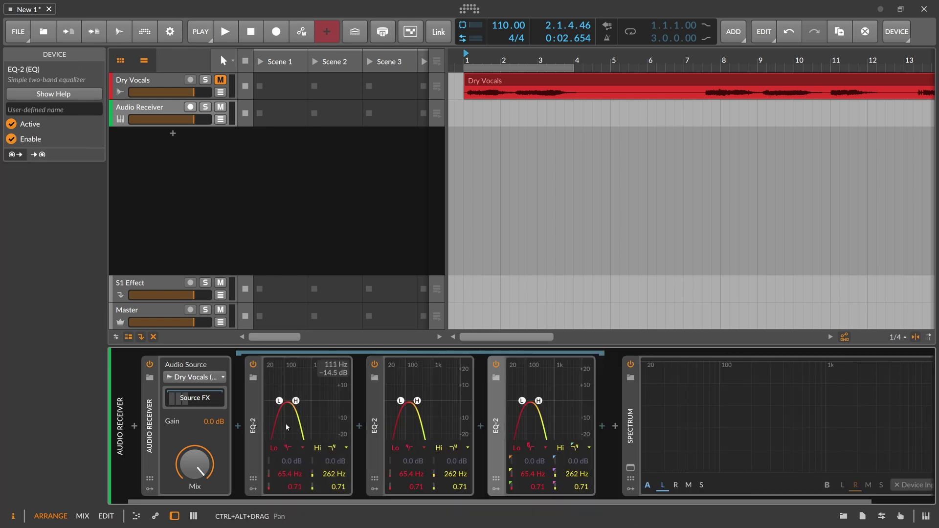
{"action": "left_click_drag", "start_coordinate": [503, 501], "coordinate": [565, 501]}
{"action": "key", "text": "space"}
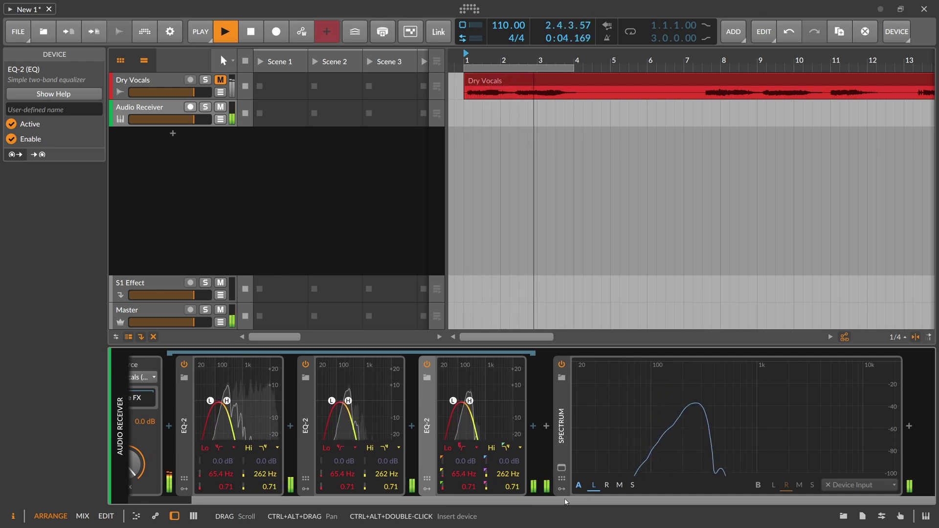
{"action": "key", "text": "space"}
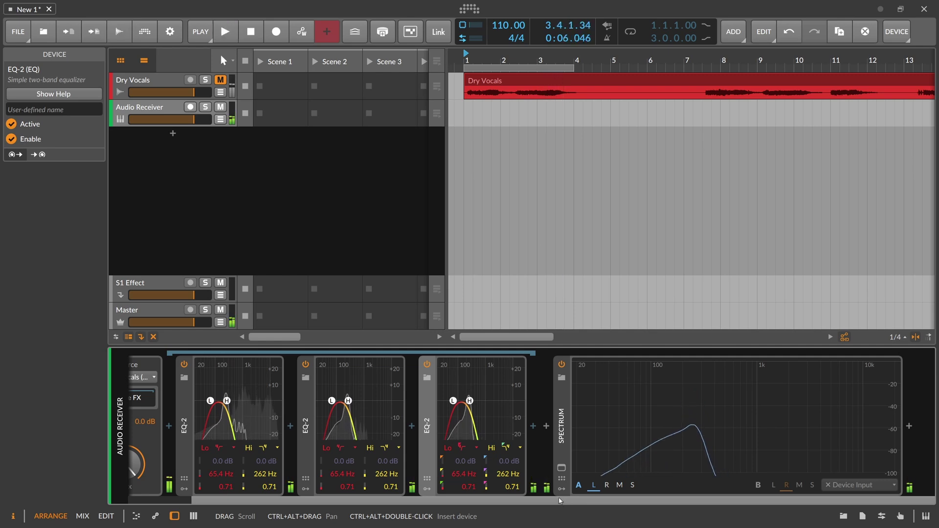
- Delete the Spectrum and all three EQ-2 devices, keeping only the Audio Receiver on the track
{"action": "left_click_drag", "start_coordinate": [431, 500], "coordinate": [356, 497]}
{"action": "left_click", "coordinate": [631, 426]}
{"action": "key", "text": "Delete"}
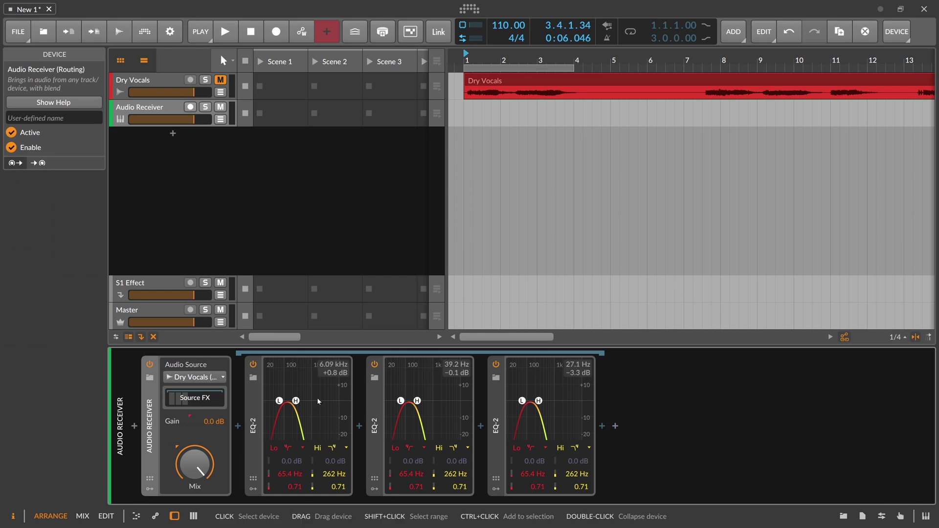
{"action": "key", "text": "Delete"}
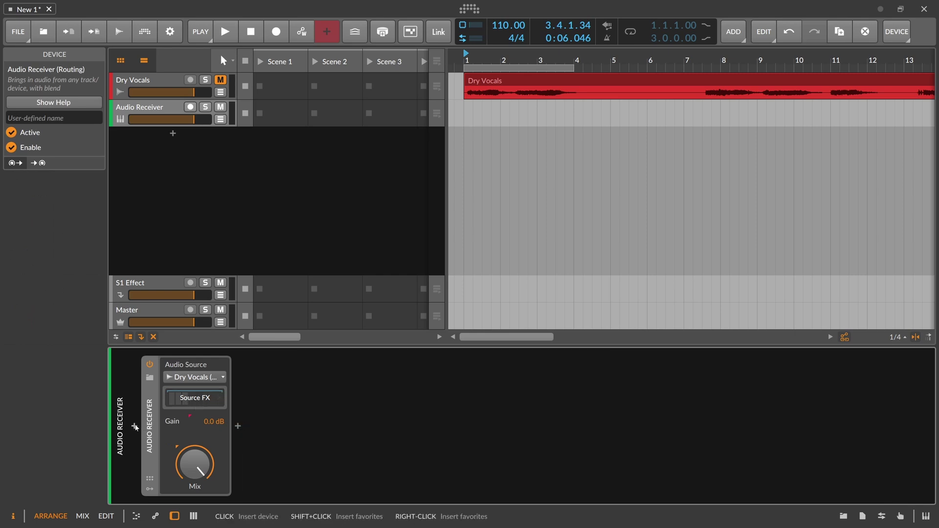
- Insert a Chain device before the Audio Receiver and move the Audio Receiver into the chain
{"action": "left_click", "coordinate": [134, 426]}
{"action": "type", "text": "chain"}
{"action": "key", "text": "Return"}
{"action": "left_click", "coordinate": [177, 366]}
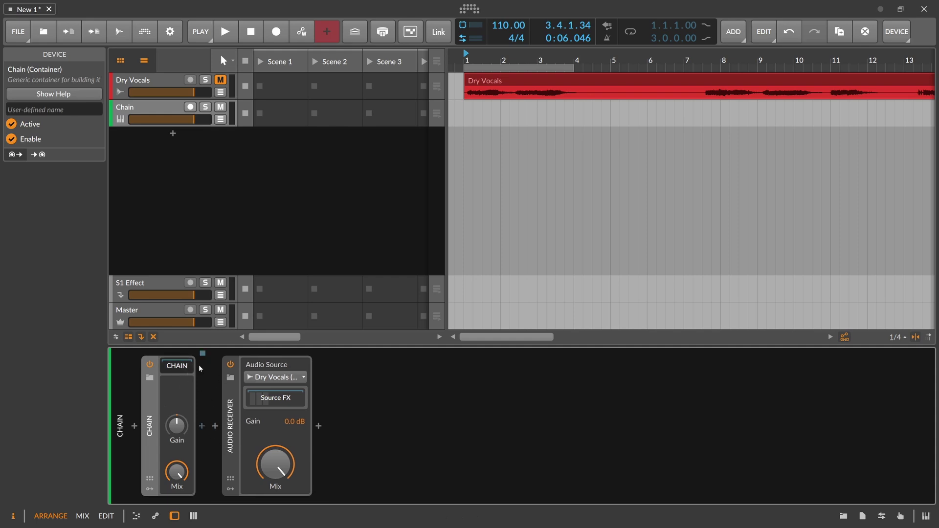
{"action": "left_click_drag", "start_coordinate": [230, 403], "coordinate": [203, 409]}
- Rename the Chain device to Audio2Notes
{"action": "left_click", "coordinate": [150, 425]}
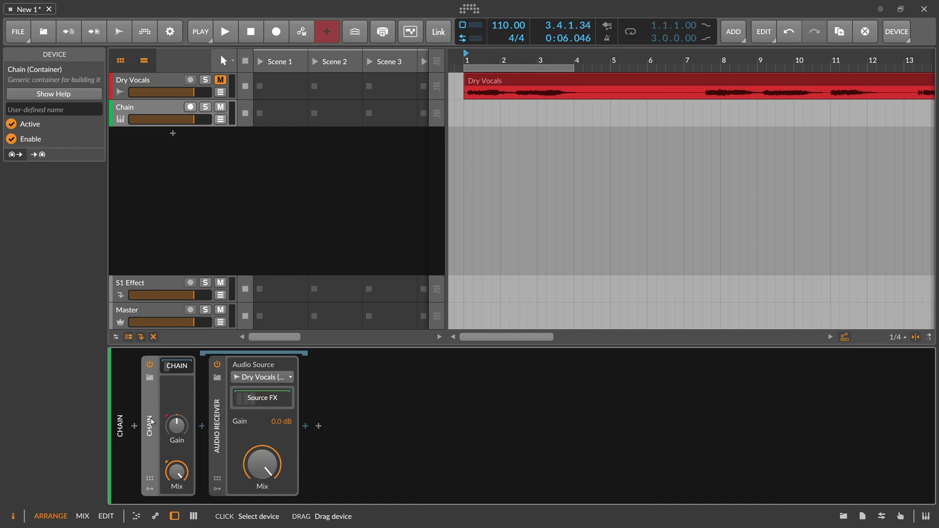
{"action": "left_click", "coordinate": [53, 110]}
{"action": "type", "text": "Audio2Midi"}
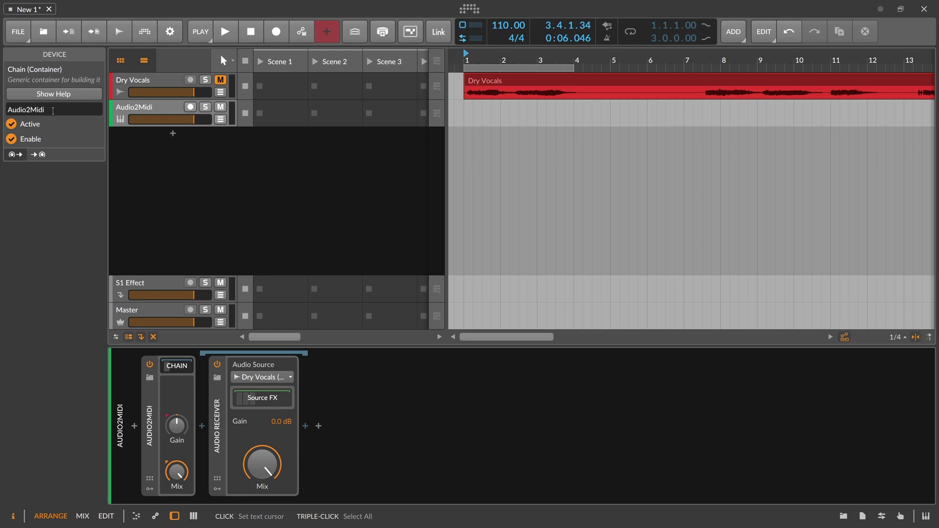
{"action": "key", "text": "BackSpace"}
{"action": "key", "text": "BackSpace"}
{"action": "key", "text": "BackSpace"}
{"action": "key", "text": "BackSpace"}
{"action": "type", "text": "Notes"}
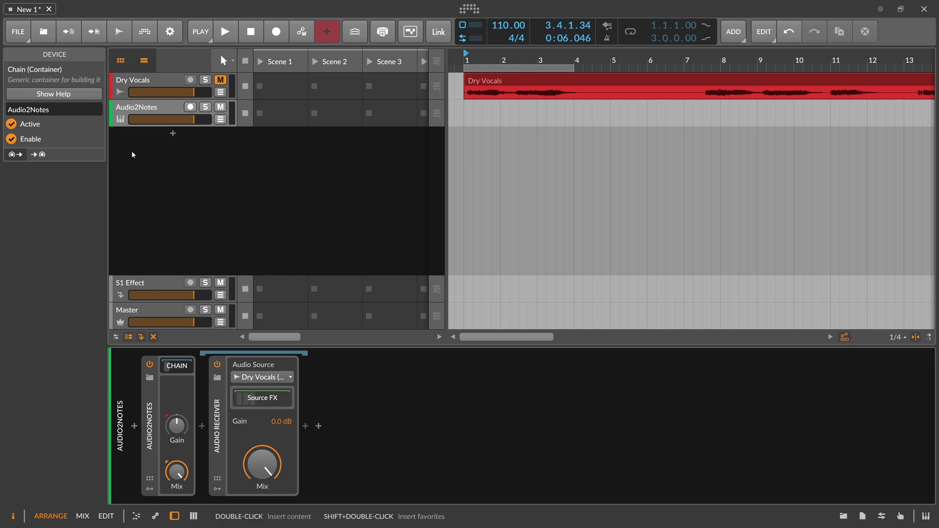
{"action": "left_click", "coordinate": [177, 366]}
{"action": "left_click", "coordinate": [176, 366]}
- Insert a Note Grid after the Audio Receiver inside the Audio2Notes chain
{"action": "left_click", "coordinate": [306, 427]}
{"action": "type", "text": "note"}
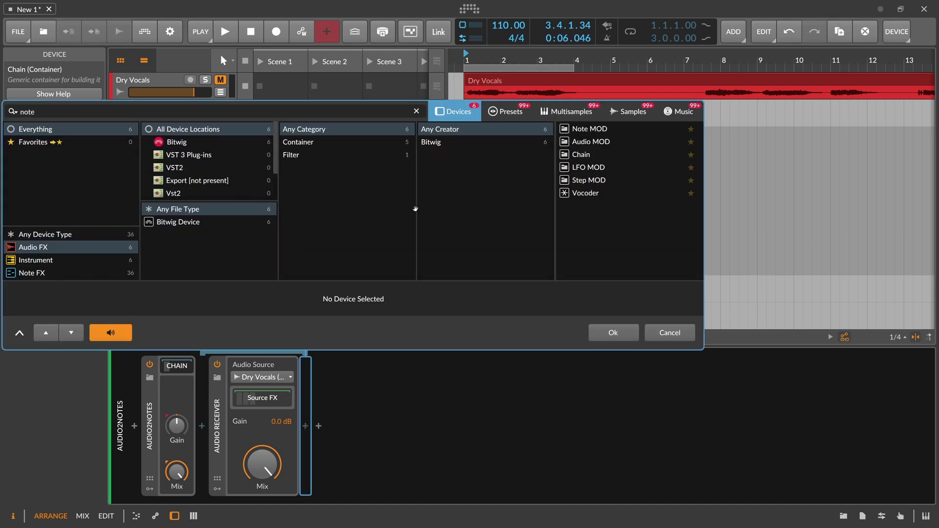
{"action": "left_click", "coordinate": [99, 235]}
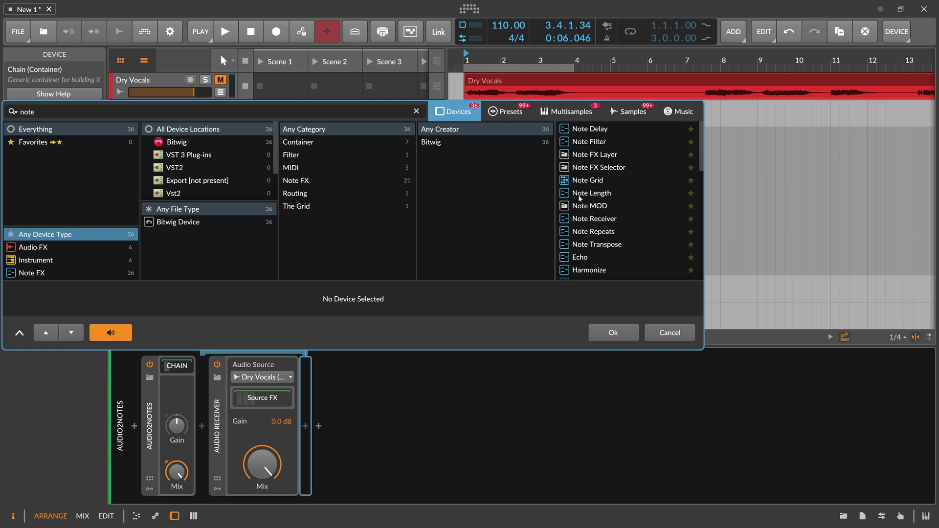
{"action": "double_click", "coordinate": [587, 180]}
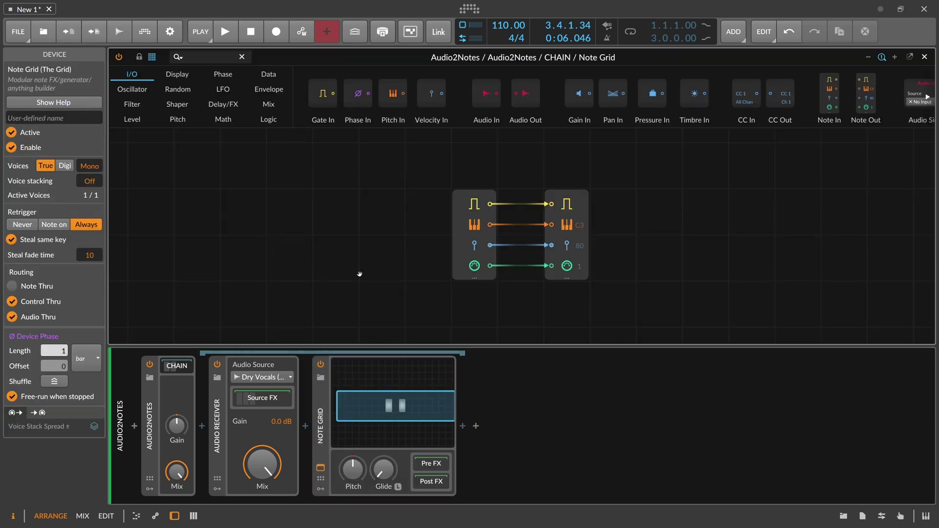
- Add an Audio Sidechain module to the Note Grid, set its source to Audio Receiver Out and place it well before the note modules
{"action": "left_click", "coordinate": [216, 57]}
{"action": "type", "text": "s"}
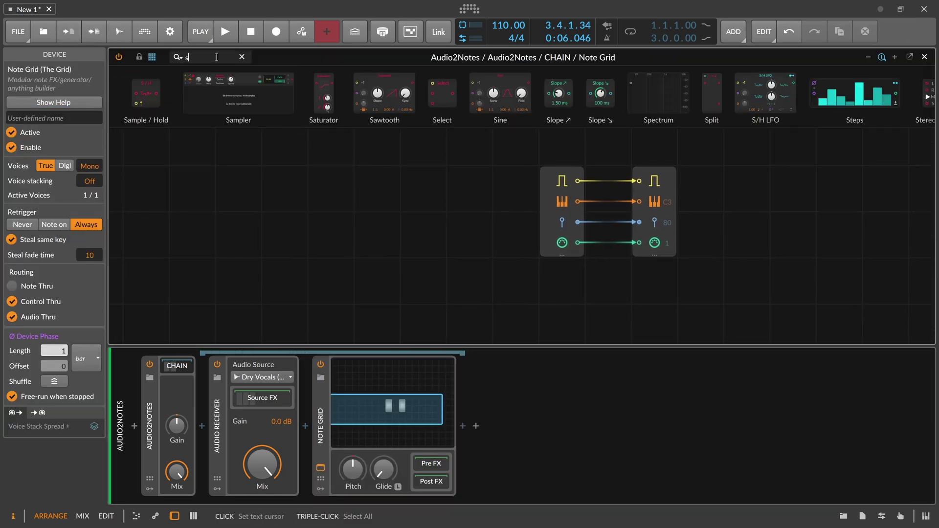
{"action": "type", "text": "ide"}
{"action": "left_click_drag", "start_coordinate": [150, 93], "coordinate": [315, 179]}
{"action": "left_click", "coordinate": [360, 205]}
{"action": "mouse_move", "coordinate": [362, 263]}
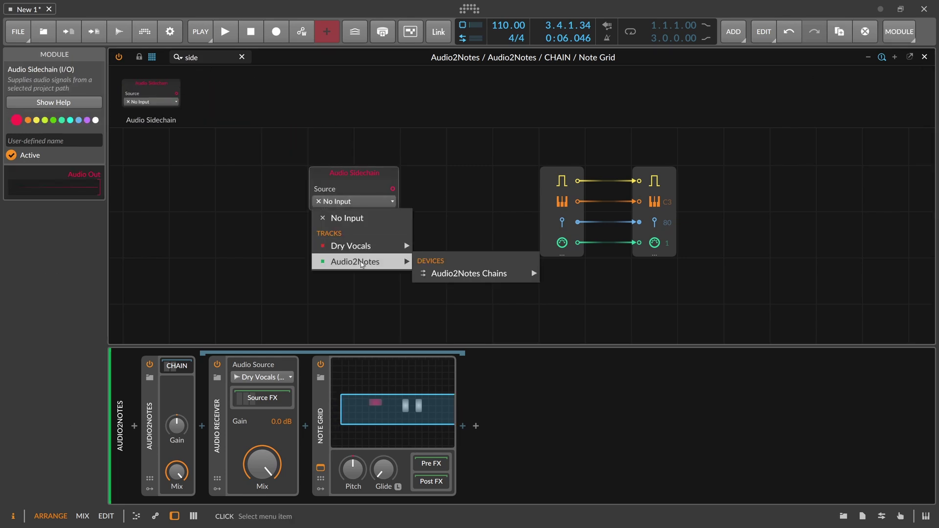
{"action": "mouse_move", "coordinate": [511, 273]}
{"action": "mouse_move", "coordinate": [561, 274]}
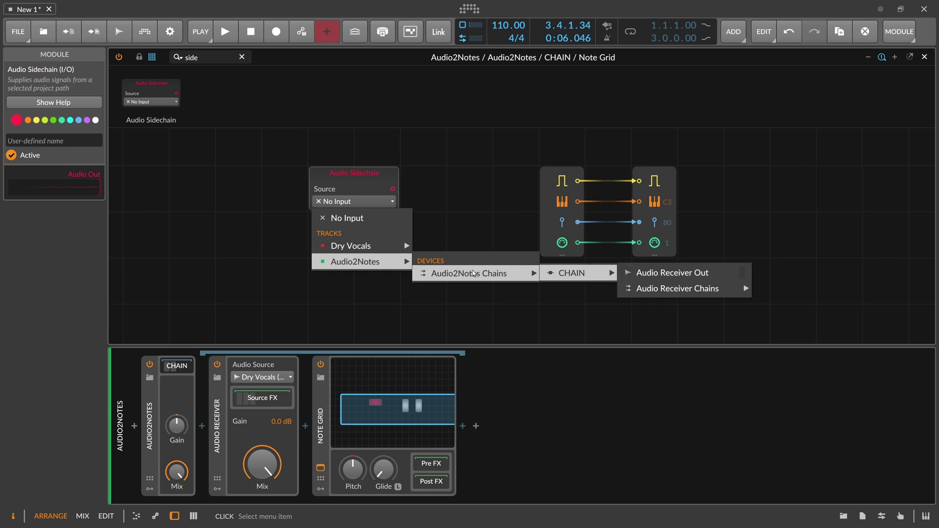
{"action": "left_click", "coordinate": [673, 272]}
{"action": "left_click_drag", "start_coordinate": [357, 186], "coordinate": [263, 182]}
- Add an Oscilloscope module fed by the Audio Sidechain, set its mode to Slow and start playback
{"action": "type", "text": "osc"}
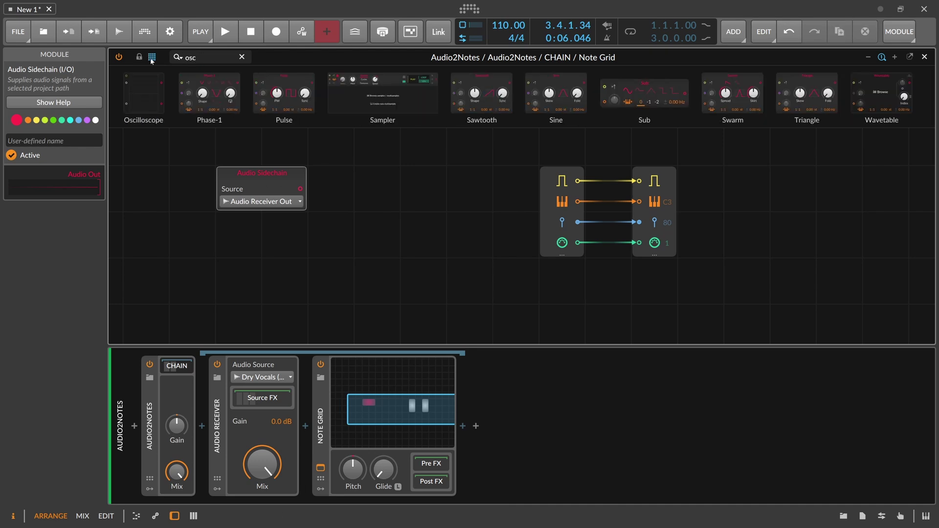
{"action": "left_click_drag", "start_coordinate": [145, 92], "coordinate": [315, 190]}
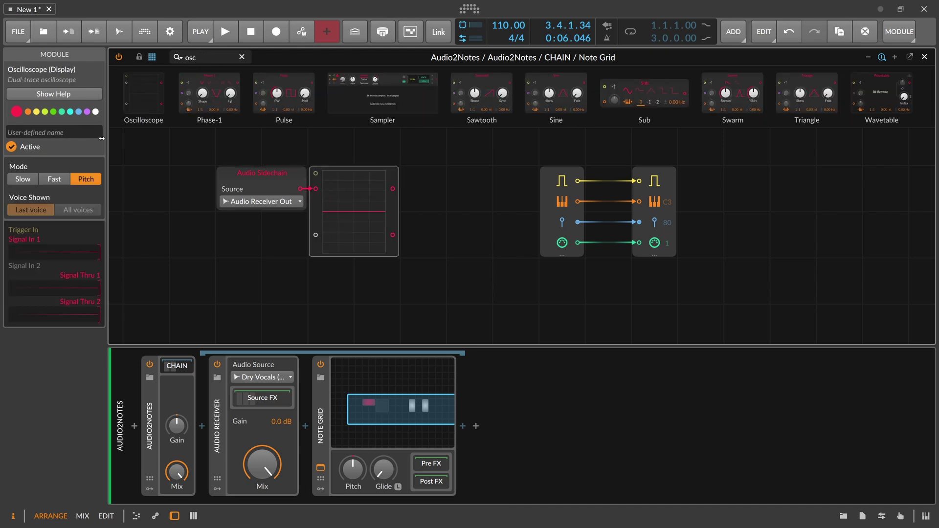
{"action": "left_click", "coordinate": [35, 175]}
{"action": "key", "text": "space"}
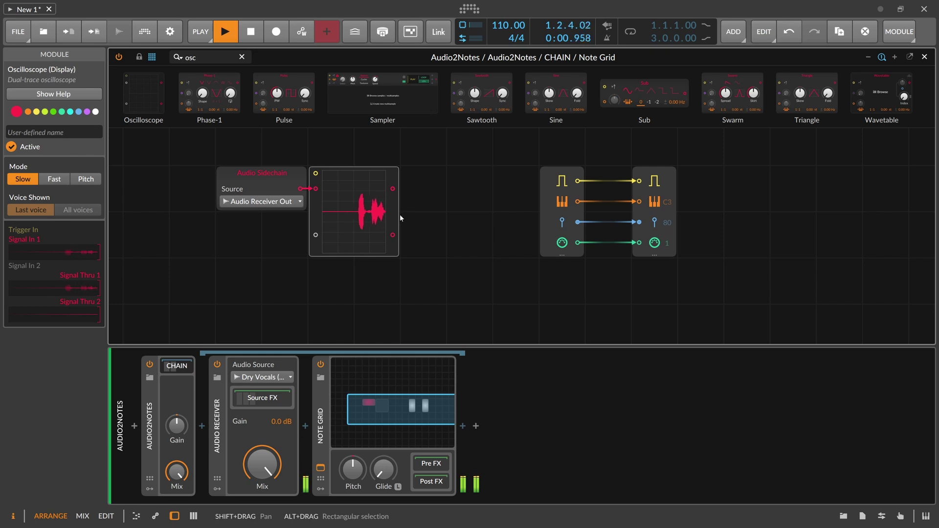
- Widen the Oscilloscope up to the note modules, switch it to Fast mode, and space the Audio Sidechain away from it
{"action": "left_click_drag", "start_coordinate": [399, 216], "coordinate": [537, 216]}
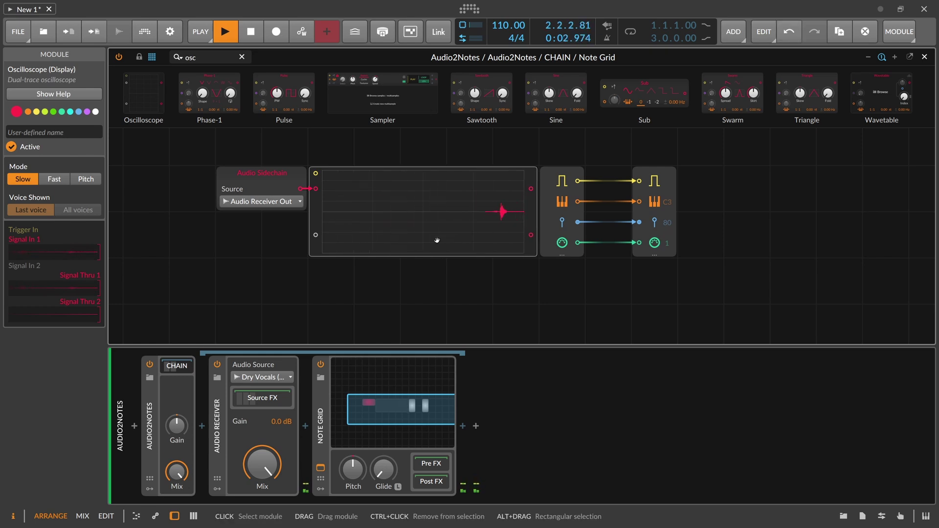
{"action": "left_click", "coordinate": [54, 179]}
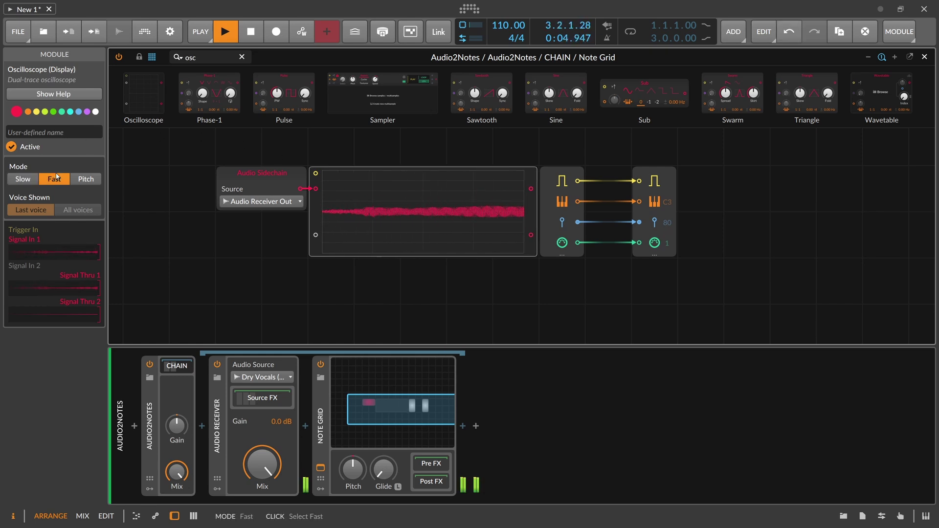
{"action": "key", "text": "space"}
{"action": "left_click_drag", "start_coordinate": [273, 172], "coordinate": [225, 171]}
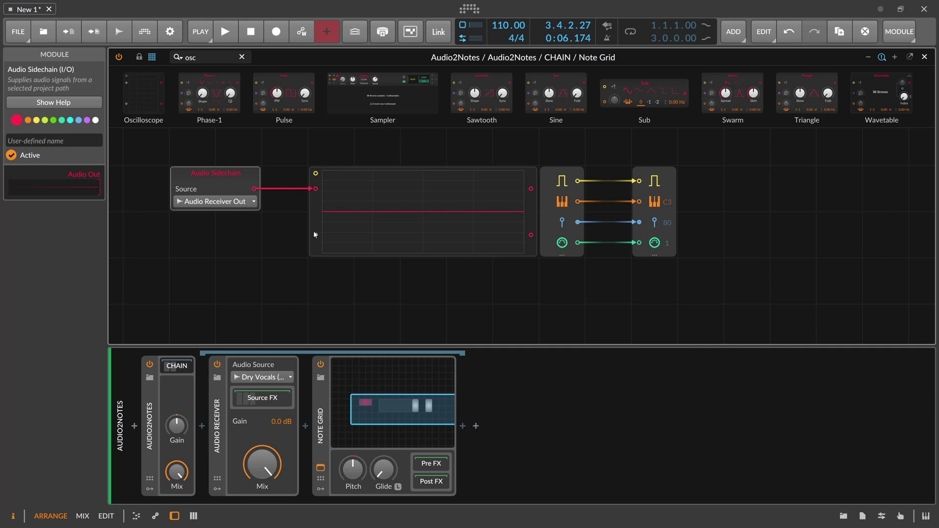
- Review the device chains of the Dry Vocals and Audio2Notes tracks, then return to the Note Grid patch
{"action": "left_click", "coordinate": [929, 58]}
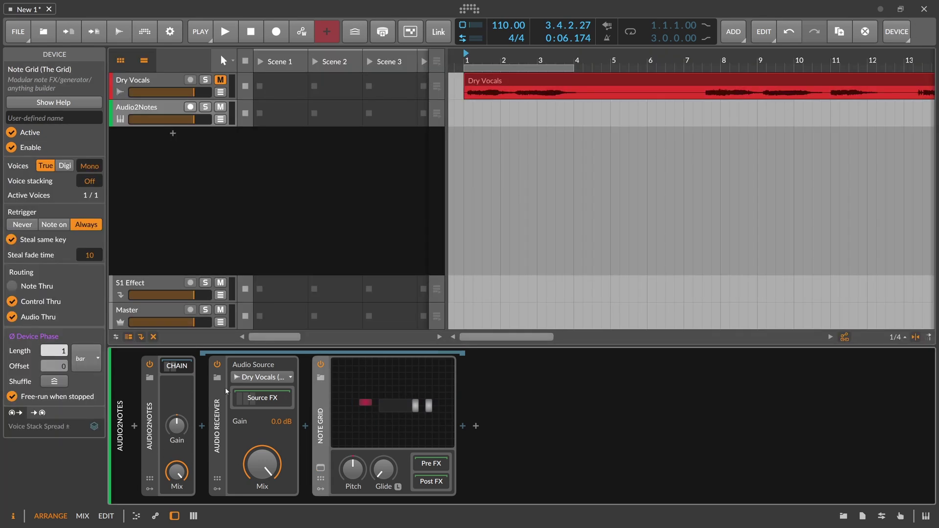
{"action": "left_click", "coordinate": [156, 81]}
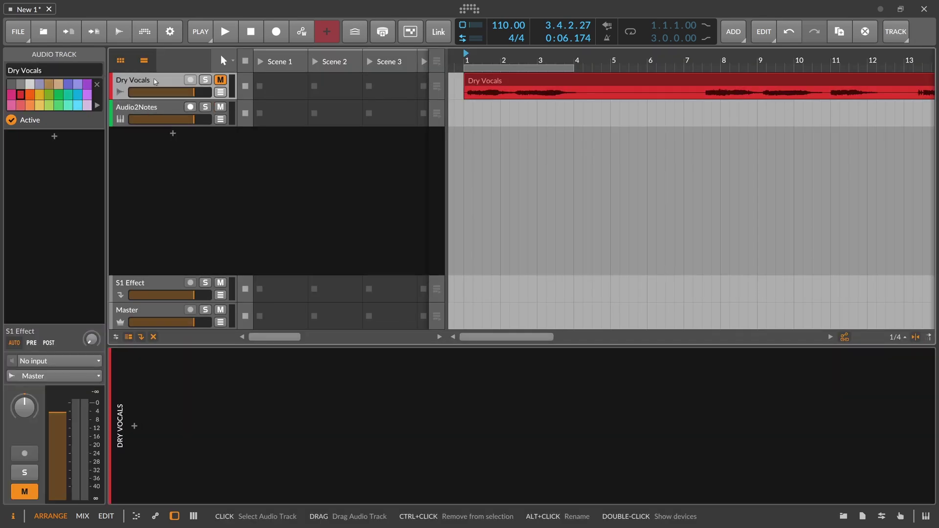
{"action": "left_click", "coordinate": [158, 109]}
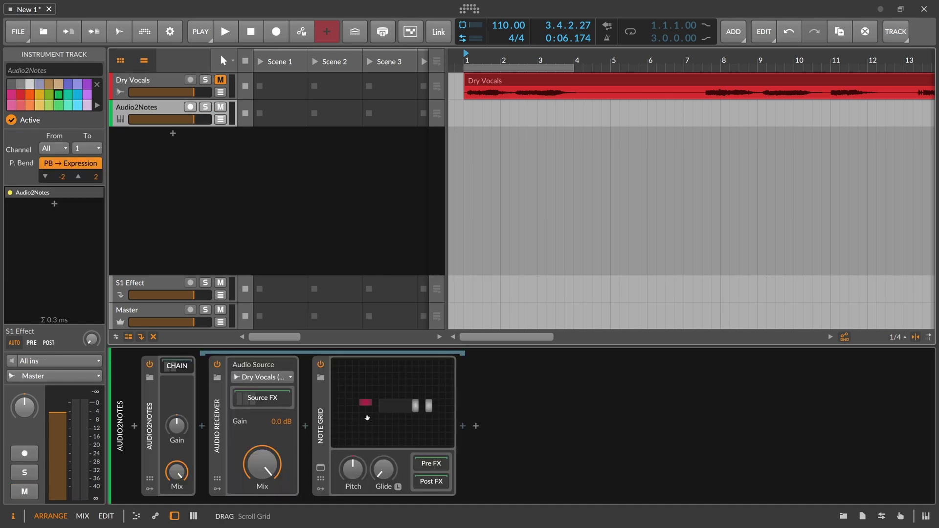
{"action": "left_click", "coordinate": [368, 418]}
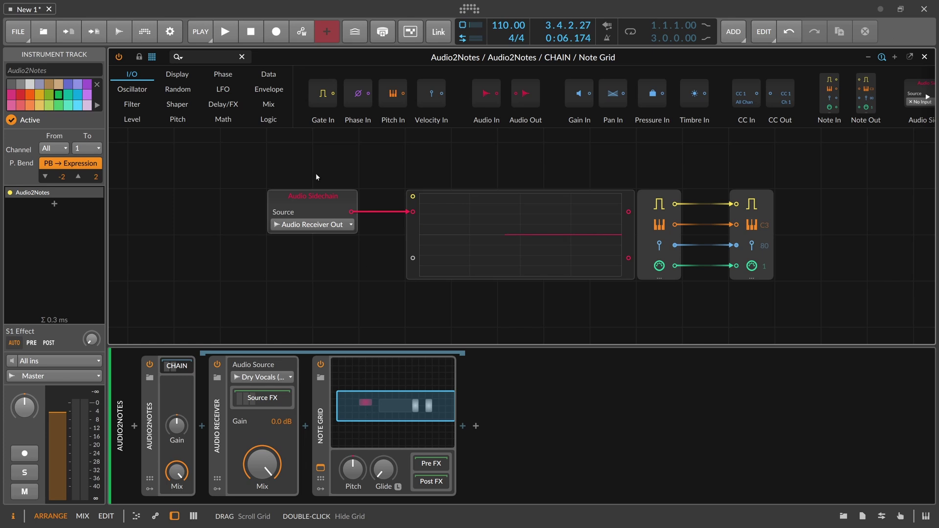
- Add a Zero Crossings module, reroute the Audio Sidechain into it and connect its pitch output to the Oscilloscope's second input
{"action": "type", "text": "zero"}
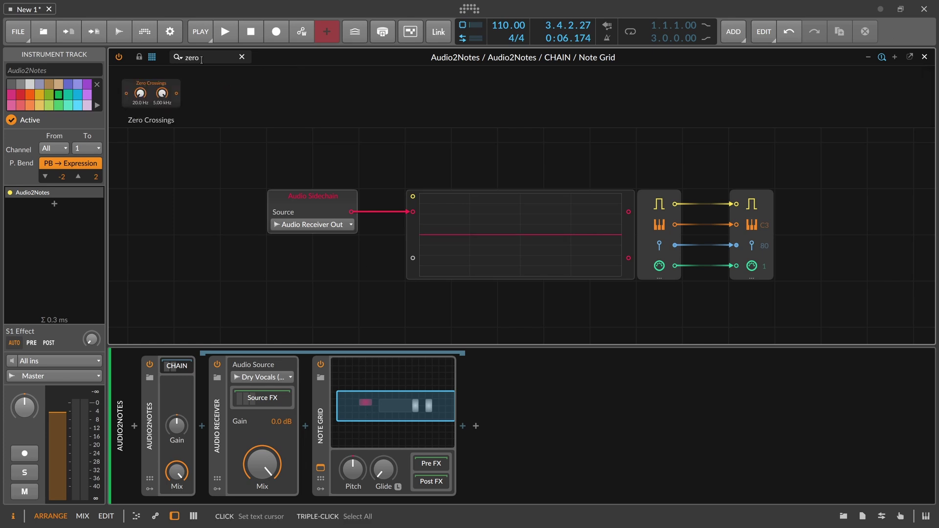
{"action": "mouse_move", "coordinate": [151, 93]}
{"action": "left_mouse_down"}
{"action": "mouse_move", "coordinate": [242, 158]}
{"action": "mouse_move", "coordinate": [405, 304]}
{"action": "left_mouse_up"}
{"action": "left_click_drag", "start_coordinate": [351, 212], "coordinate": [367, 304]}
{"action": "left_click_drag", "start_coordinate": [443, 304], "coordinate": [413, 258]}
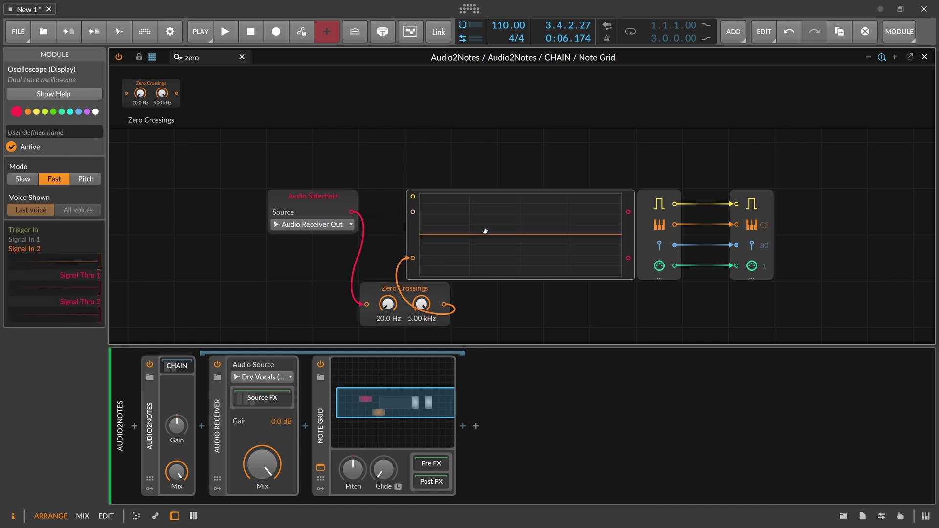
- Play and stop the vocals several times to examine the estimated pitch curve in the Oscilloscope
{"action": "key", "text": "space"}
{"action": "key", "text": "space"}
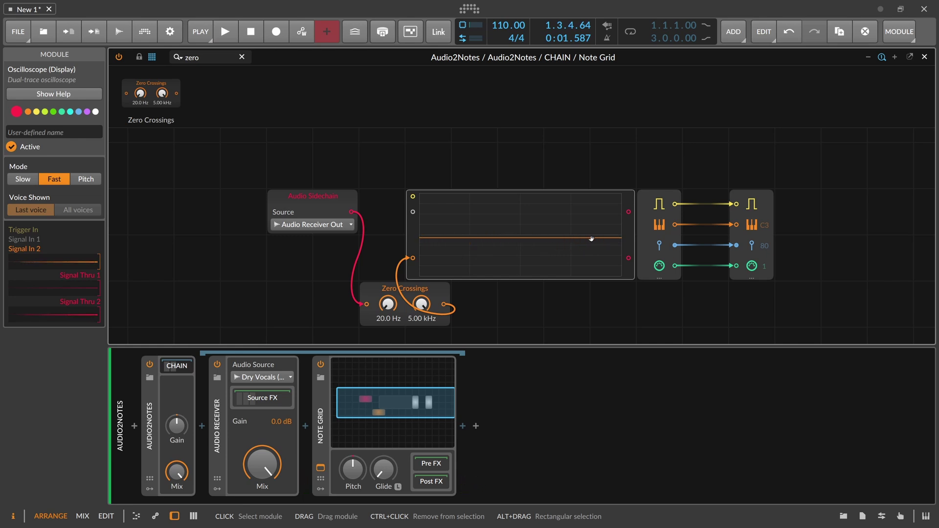
{"action": "key", "text": "space"}
{"action": "key", "text": "space"}
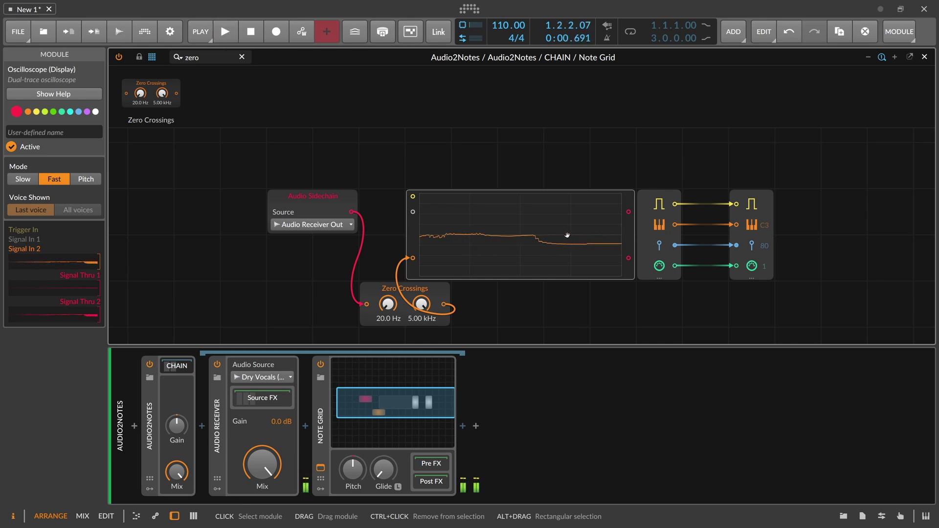
{"action": "key", "text": "space"}
{"action": "key", "text": "space"}
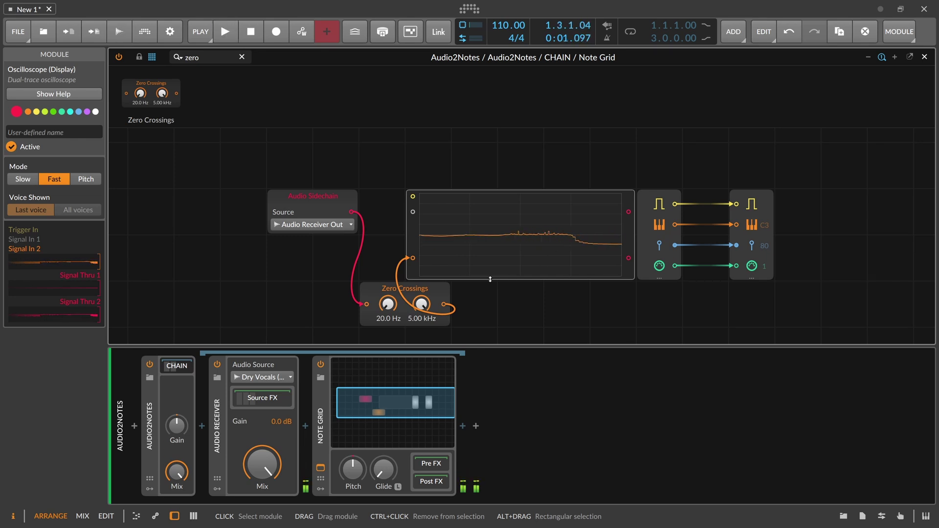
- Insert an Average module between Zero Crossings and the Oscilloscope and play the vocals through it
{"action": "left_click", "coordinate": [435, 289]}
{"action": "double_click", "coordinate": [191, 57]}
{"action": "type", "text": "av"}
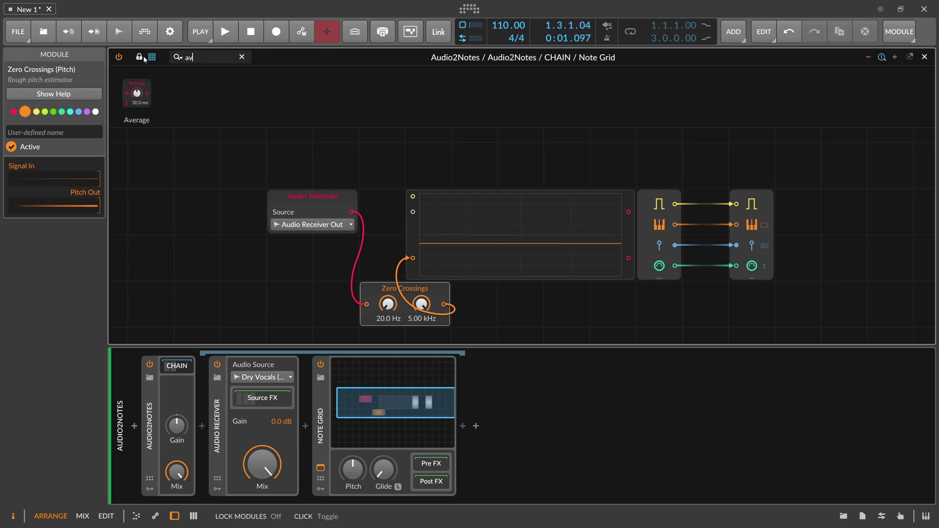
{"action": "left_click_drag", "start_coordinate": [137, 94], "coordinate": [472, 306]}
{"action": "key", "text": "space"}
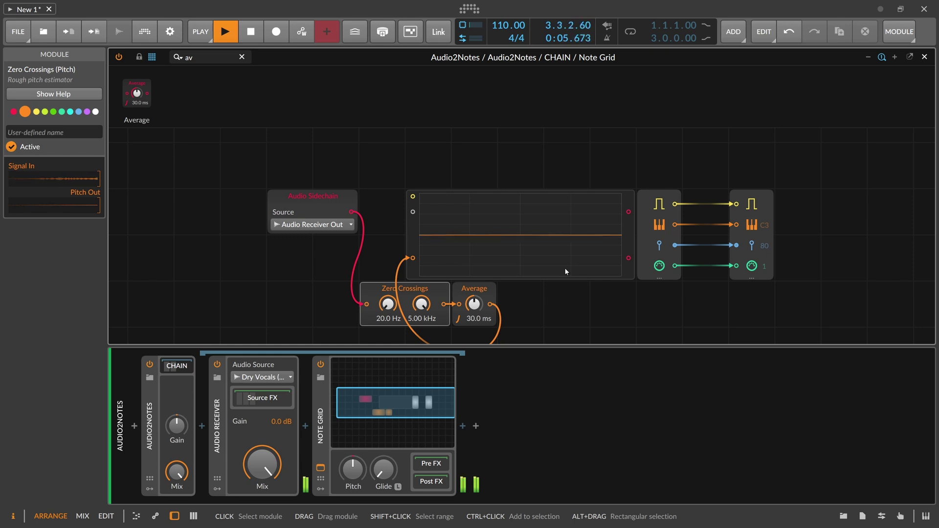
- Stop the vocals and move the Audio Sidechain, Zero Crossings and Average modules clear of the Oscilloscope
{"action": "key", "text": "space"}
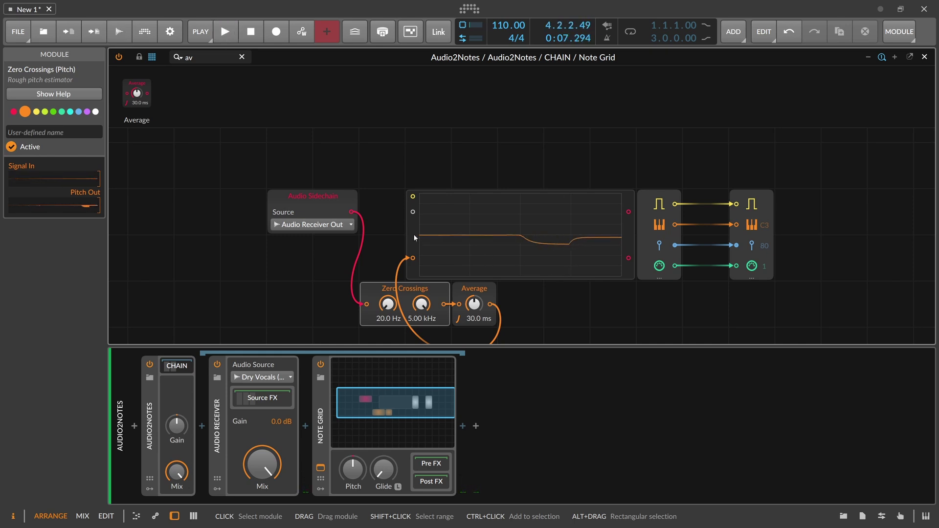
{"action": "left_click", "coordinate": [455, 268]}
{"action": "left_click", "coordinate": [477, 293]}
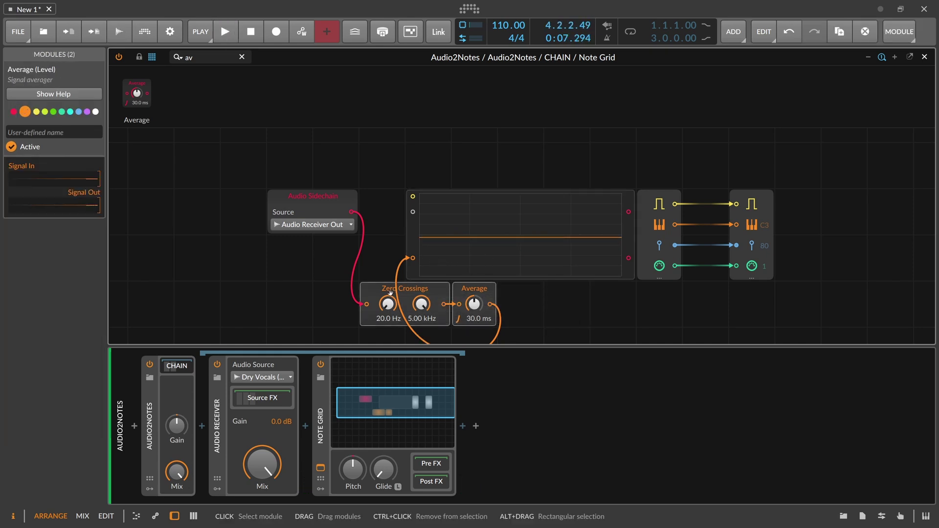
{"action": "left_click_drag", "start_coordinate": [307, 194], "coordinate": [214, 194]}
{"action": "left_click_drag", "start_coordinate": [273, 267], "coordinate": [387, 199]}
{"action": "left_click_drag", "start_coordinate": [671, 233], "coordinate": [375, 235]}
{"action": "left_click_drag", "start_coordinate": [357, 137], "coordinate": [219, 138]}
{"action": "left_click_drag", "start_coordinate": [541, 238], "coordinate": [407, 230]}
{"action": "left_click_drag", "start_coordinate": [414, 225], "coordinate": [323, 225]}
{"action": "scroll", "coordinate": [322, 202], "scroll_direction": "up", "scroll_amount": 3}
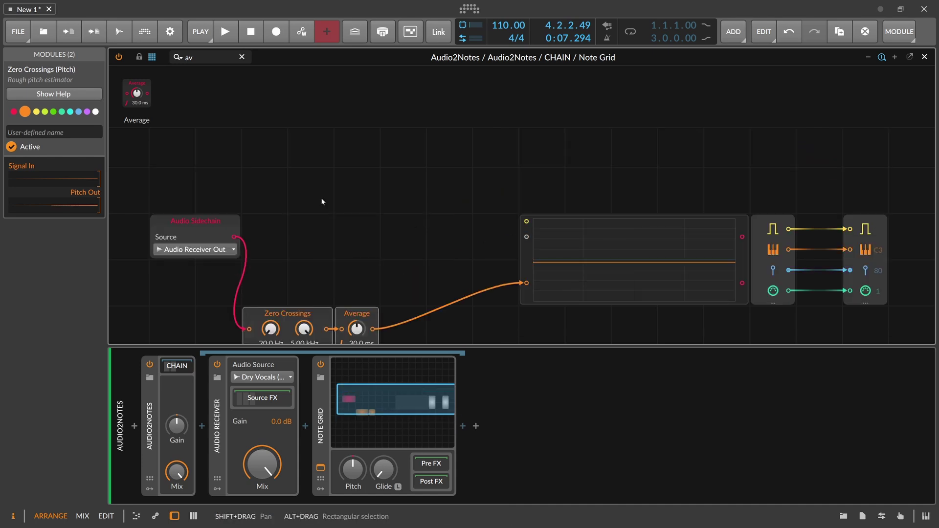
{"action": "scroll", "coordinate": [479, 203], "scroll_direction": "down", "scroll_amount": 1}
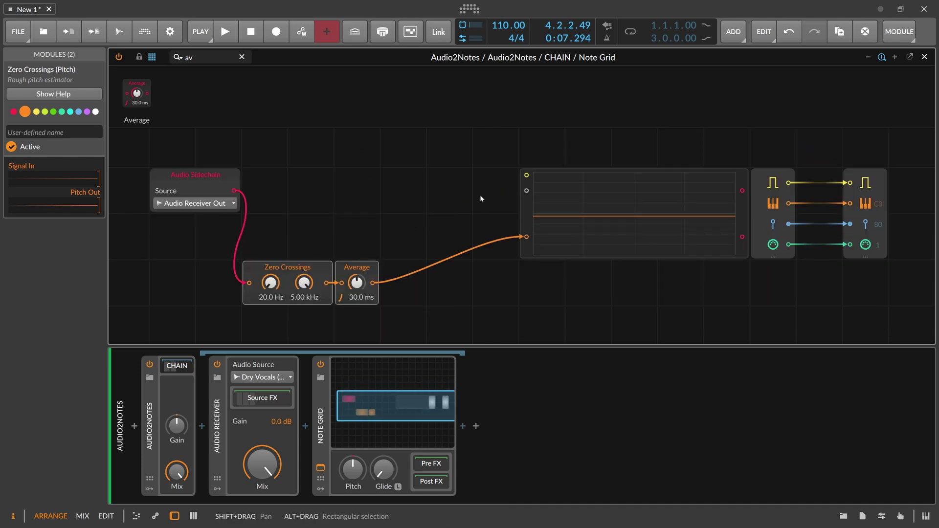
- Add a Follower RF module between the Audio Sidechain and the Oscilloscope's first signal input, and play the vocals through it
{"action": "left_click", "coordinate": [190, 57]}
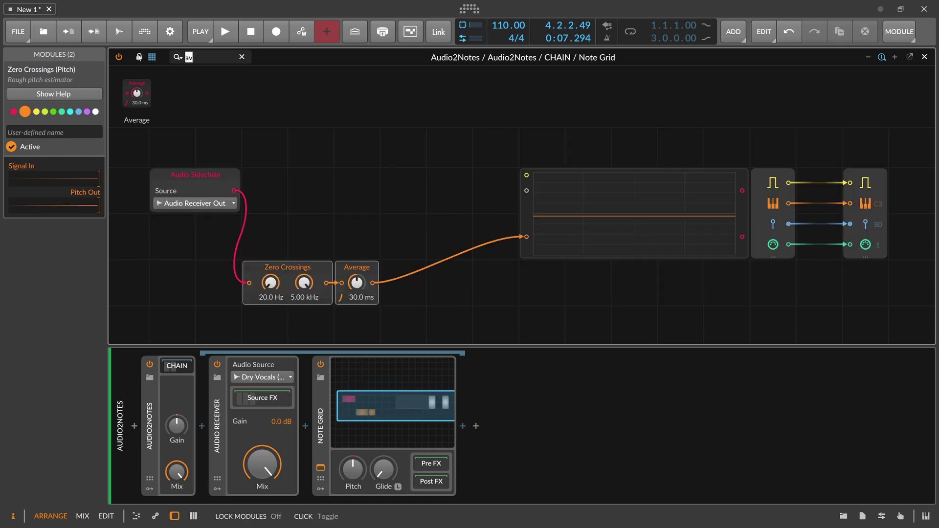
{"action": "type", "text": "en"}
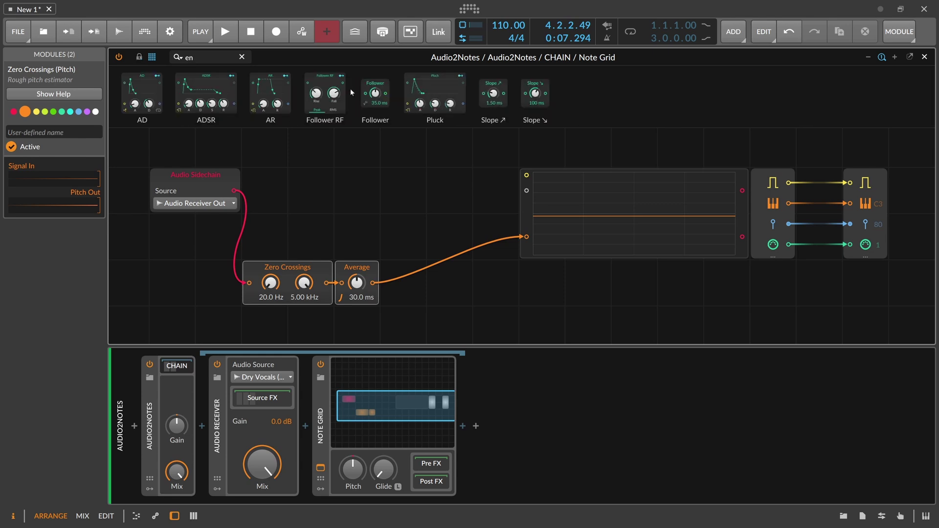
{"action": "left_click_drag", "start_coordinate": [327, 94], "coordinate": [322, 140]}
{"action": "left_click_drag", "start_coordinate": [234, 191], "coordinate": [291, 145]}
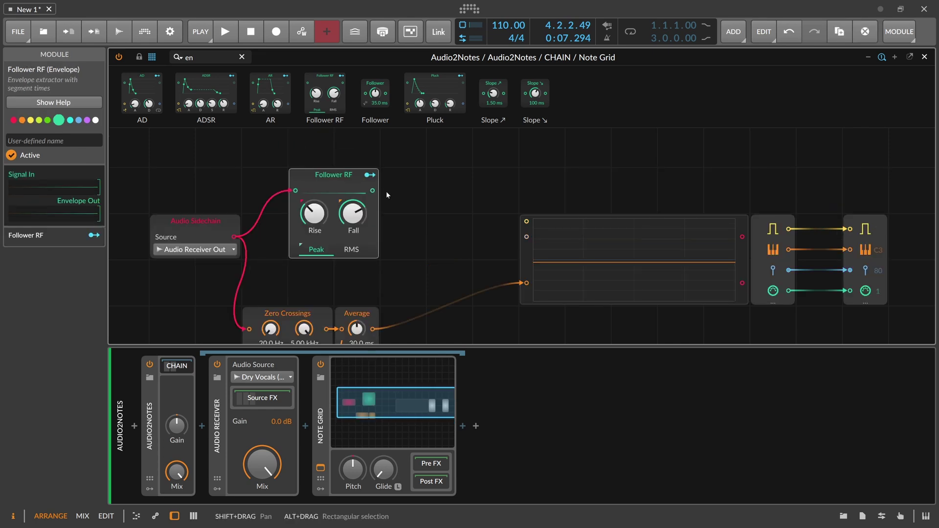
{"action": "left_click_drag", "start_coordinate": [372, 191], "coordinate": [526, 237]}
{"action": "key", "text": "space"}
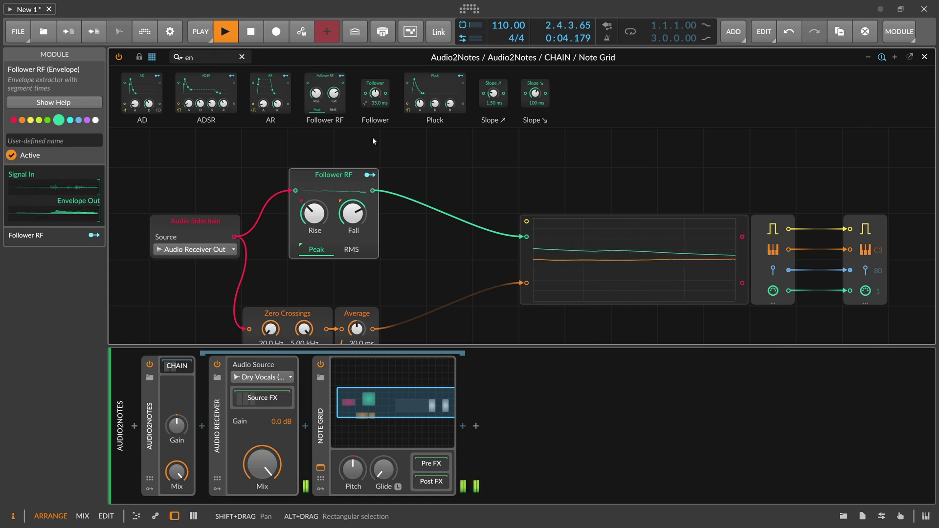
{"action": "key", "text": "space"}
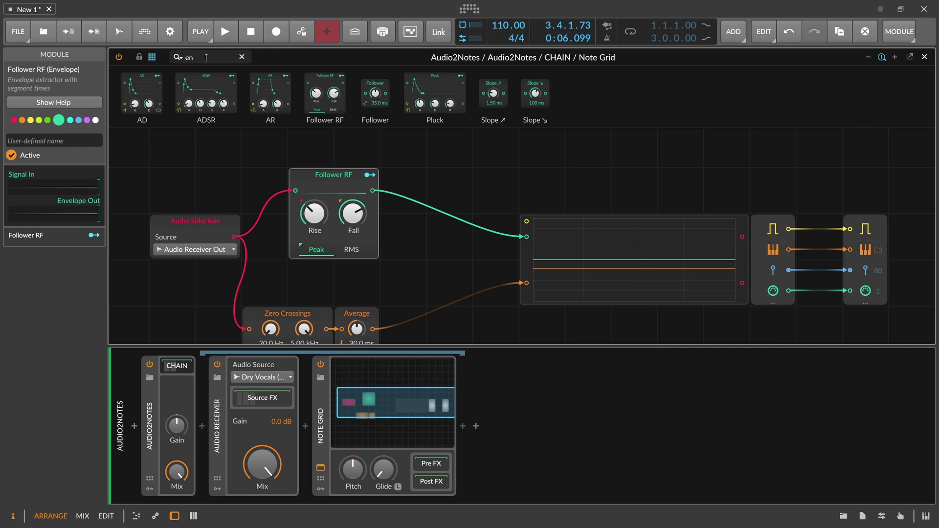
- Connect Follower RF's output to the Note Out's gate input and remove its cable to the Oscilloscope
{"action": "left_click_drag", "start_coordinate": [195, 57], "coordinate": [131, 60]}
{"action": "key", "text": "BackSpace"}
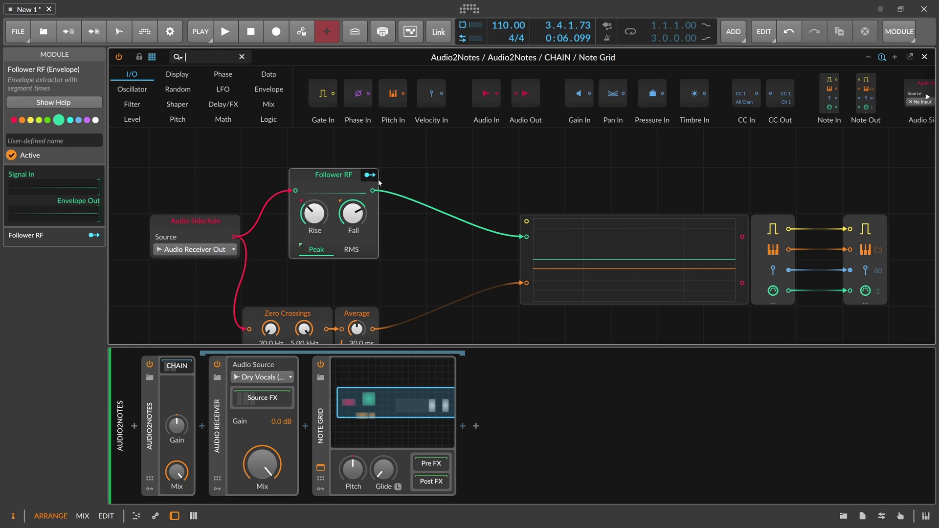
{"action": "left_click_drag", "start_coordinate": [373, 190], "coordinate": [851, 229]}
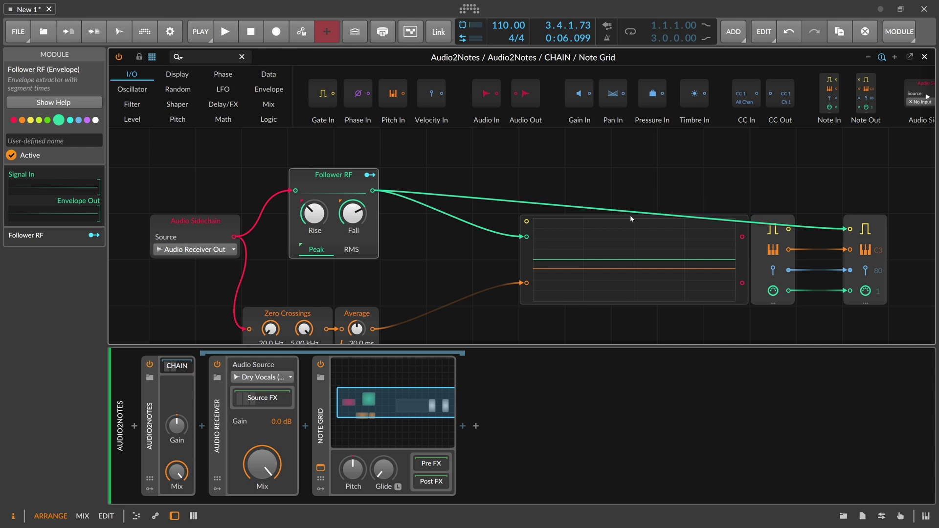
{"action": "left_click_drag", "start_coordinate": [511, 188], "coordinate": [429, 184]}
{"action": "left_click_drag", "start_coordinate": [444, 232], "coordinate": [375, 190]}
- Insert a Gain - Vol module after Follower RF and connect its output to the Oscilloscope's first signal input
{"action": "left_click", "coordinate": [207, 59]}
{"action": "left_click", "coordinate": [195, 58]}
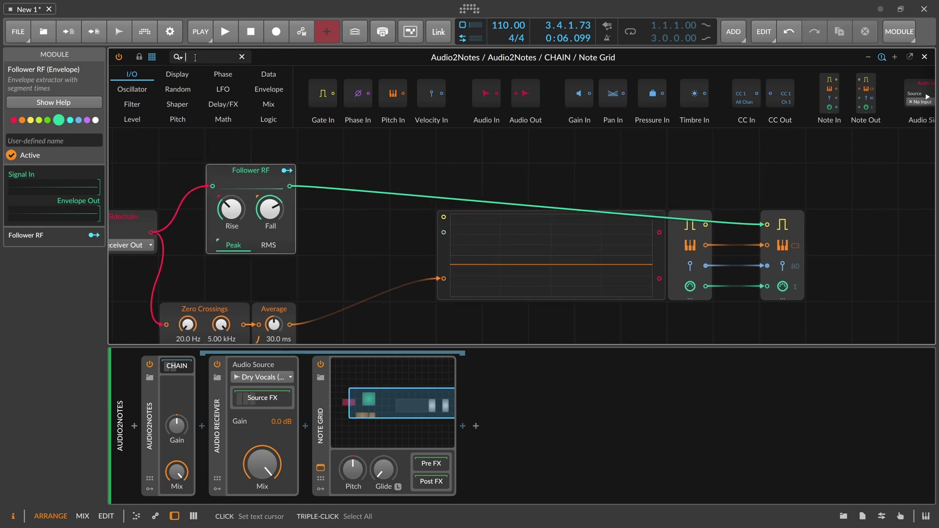
{"action": "type", "text": "vol"}
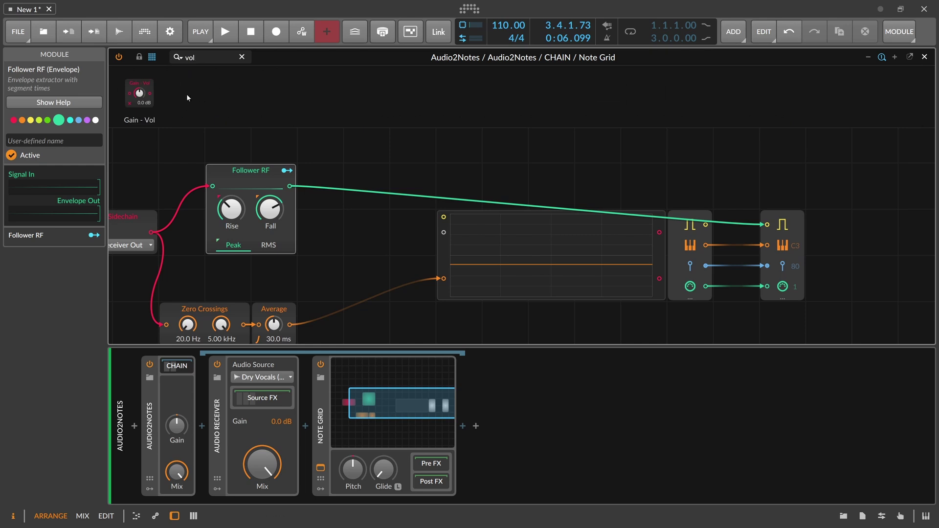
{"action": "left_click_drag", "start_coordinate": [140, 93], "coordinate": [326, 186]}
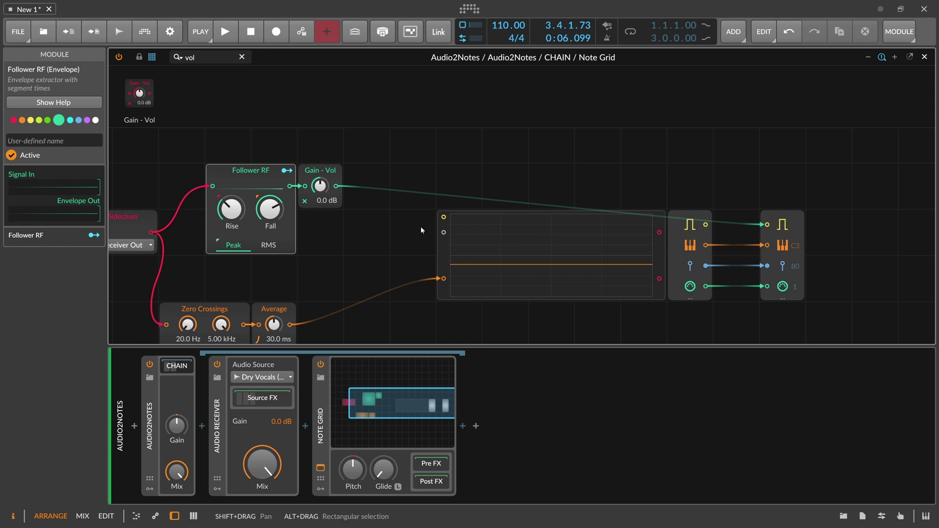
{"action": "left_click_drag", "start_coordinate": [336, 186], "coordinate": [444, 233]}
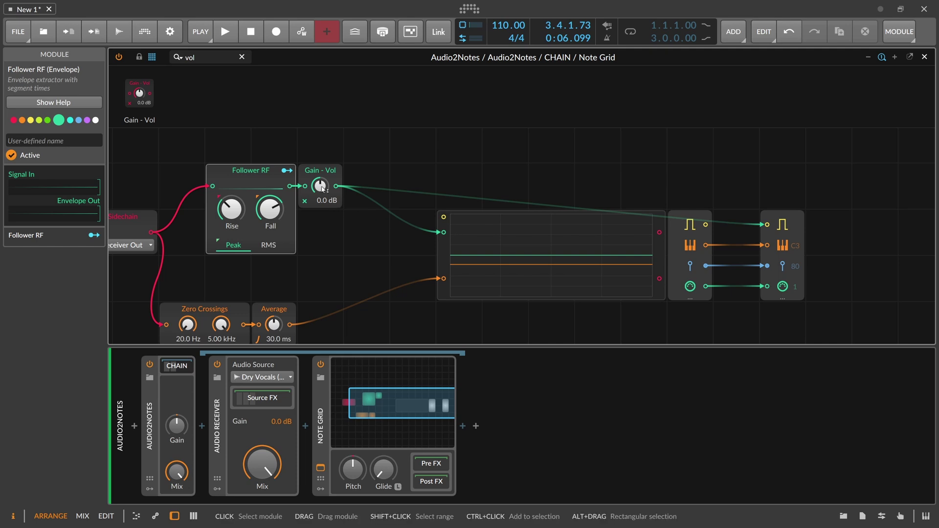
- Raise the Gain - Vol module to +6.5 dB while playing the vocals to check the envelope level
{"action": "mouse_move", "coordinate": [320, 186]}
{"action": "left_mouse_down"}
{"action": "mouse_move", "coordinate": [320, 173]}
{"action": "mouse_move", "coordinate": [319, 184]}
{"action": "left_mouse_up"}
{"action": "key", "text": "space"}
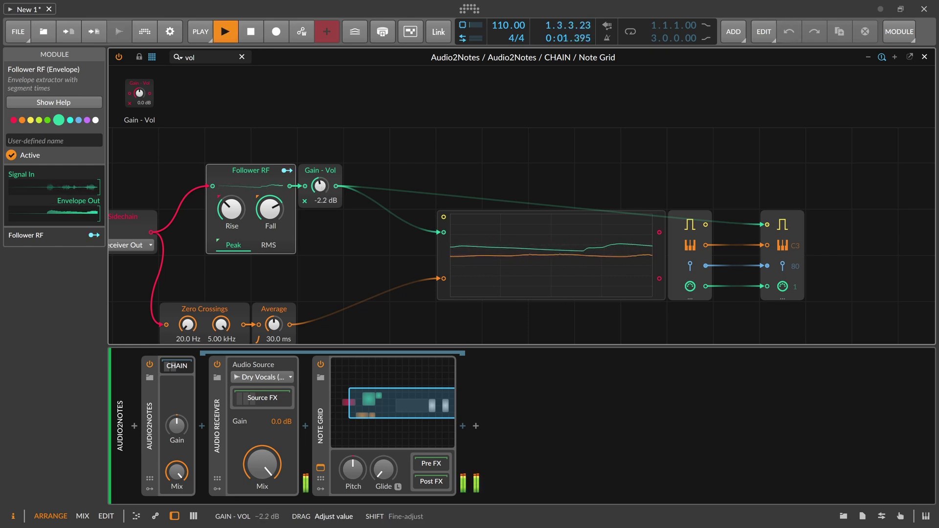
{"action": "left_click_drag", "start_coordinate": [320, 186], "coordinate": [320, 184]}
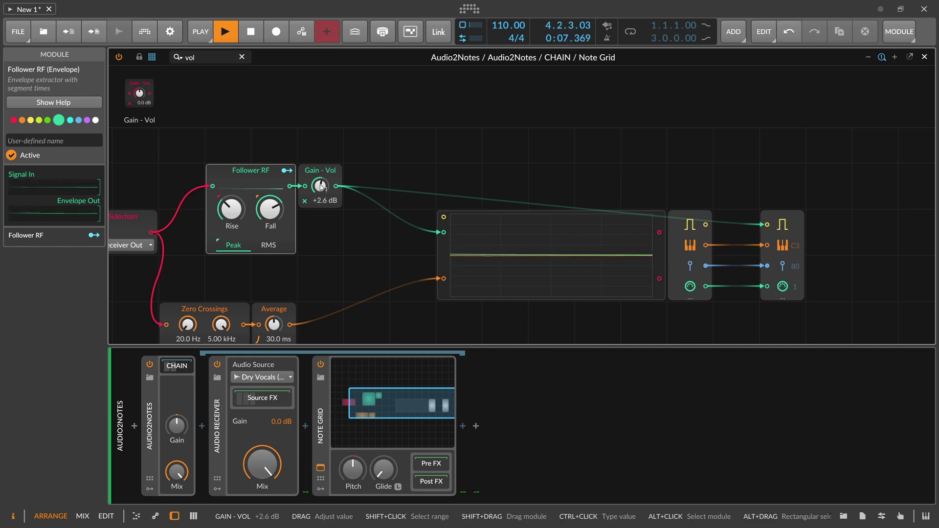
{"action": "key", "text": "space"}
{"action": "key", "text": "space"}
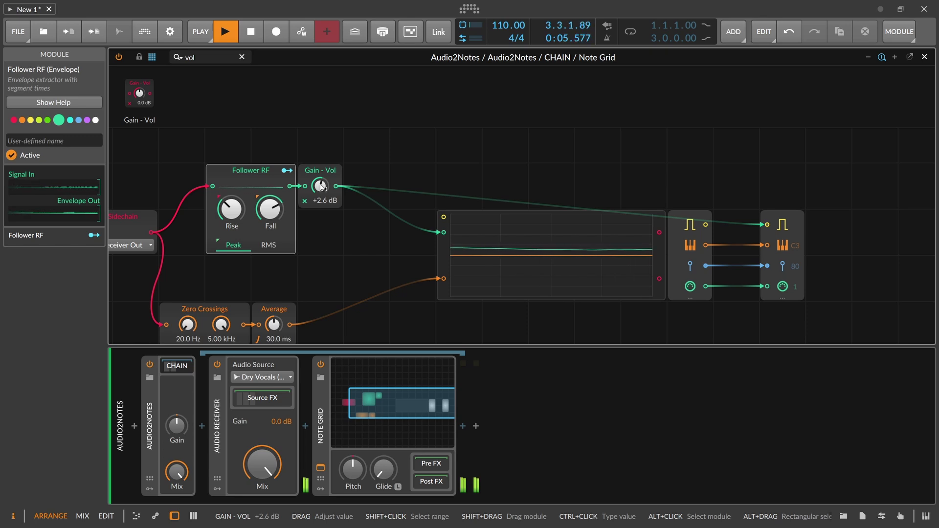
{"action": "mouse_move", "coordinate": [321, 188]}
{"action": "left_mouse_down"}
{"action": "mouse_move", "coordinate": [321, 179]}
{"action": "mouse_move", "coordinate": [321, 187]}
{"action": "left_mouse_up"}
{"action": "key", "text": "space"}
{"action": "key", "text": "space"}
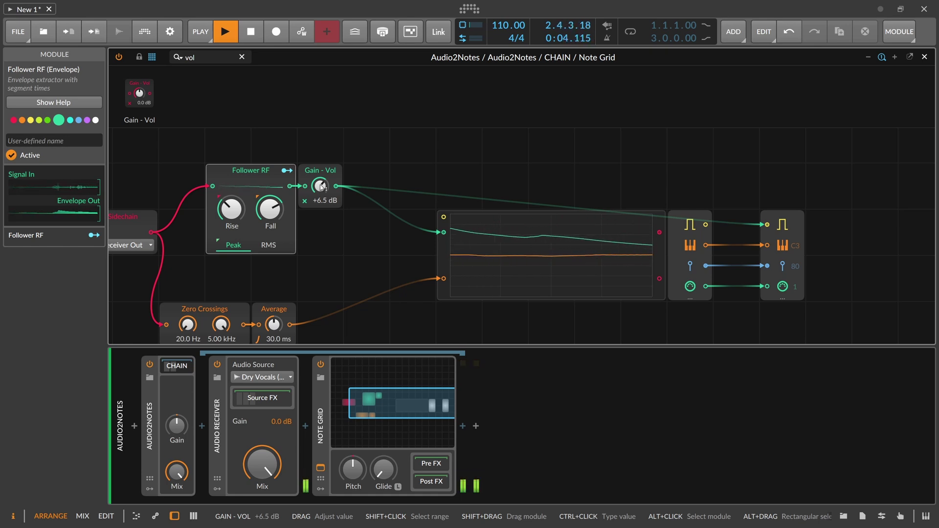
{"action": "key", "text": "space"}
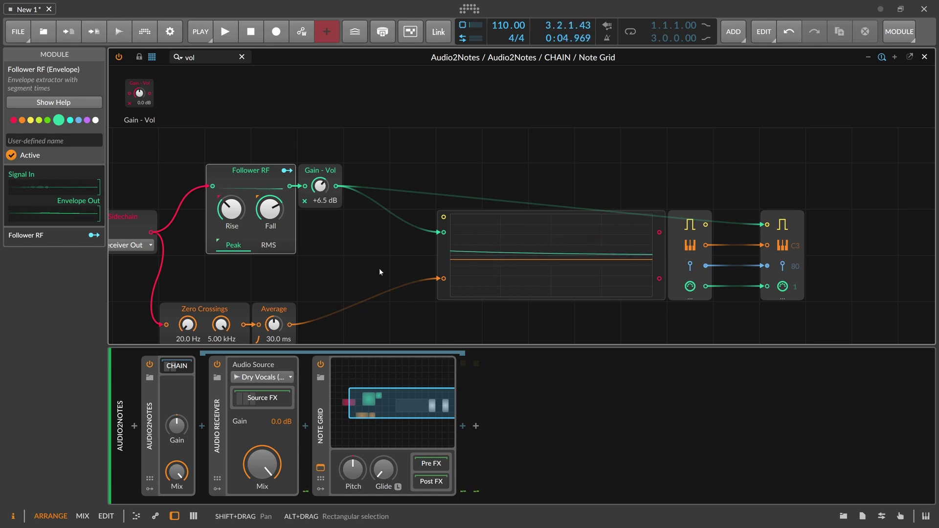
- Expand the Note Out module's expression inputs and connect Follower RF's output to the Timbre input
{"action": "left_click_drag", "start_coordinate": [329, 268], "coordinate": [392, 252]}
{"action": "scroll", "coordinate": [452, 266], "scroll_direction": "down", "scroll_amount": 1}
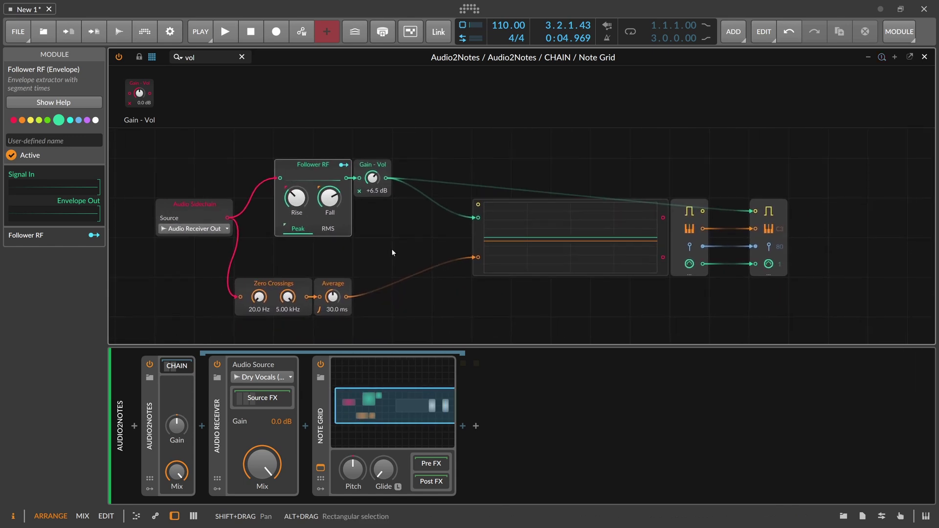
{"action": "left_click", "coordinate": [765, 274]}
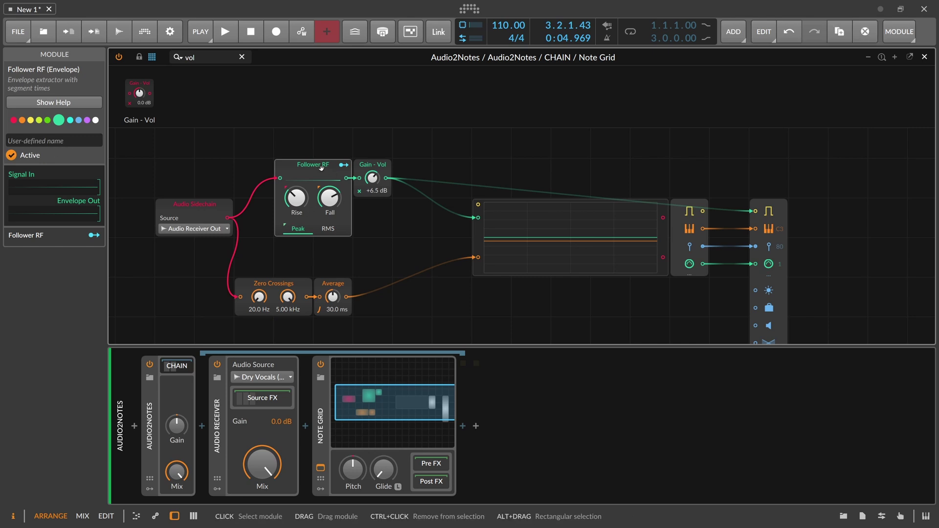
{"action": "left_click_drag", "start_coordinate": [347, 179], "coordinate": [755, 290]}
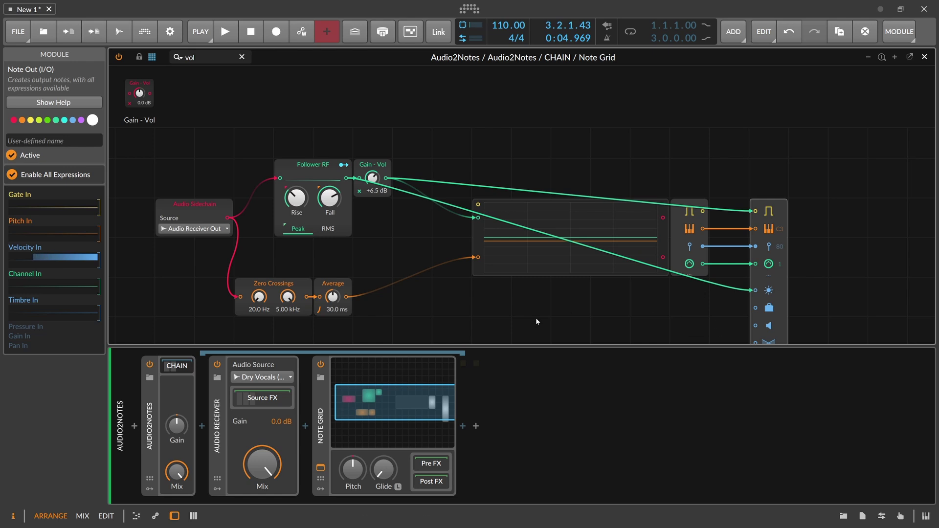
- Add a Polysynth after the Audio2Notes chain and set its first oscillator to 16 unison voices
{"action": "left_click", "coordinate": [476, 426]}
{"action": "type", "text": "poly"}
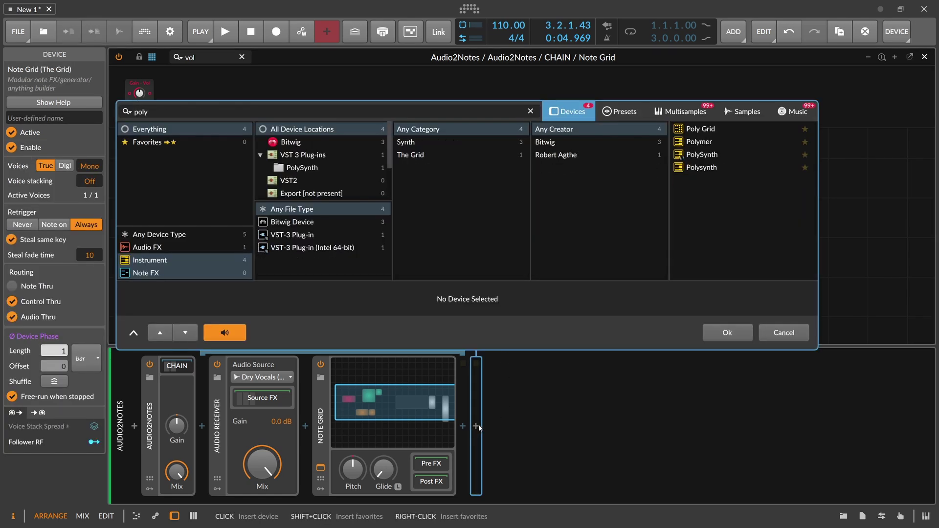
{"action": "key", "text": "Down"}
{"action": "key", "text": "Down"}
{"action": "key", "text": "Return"}
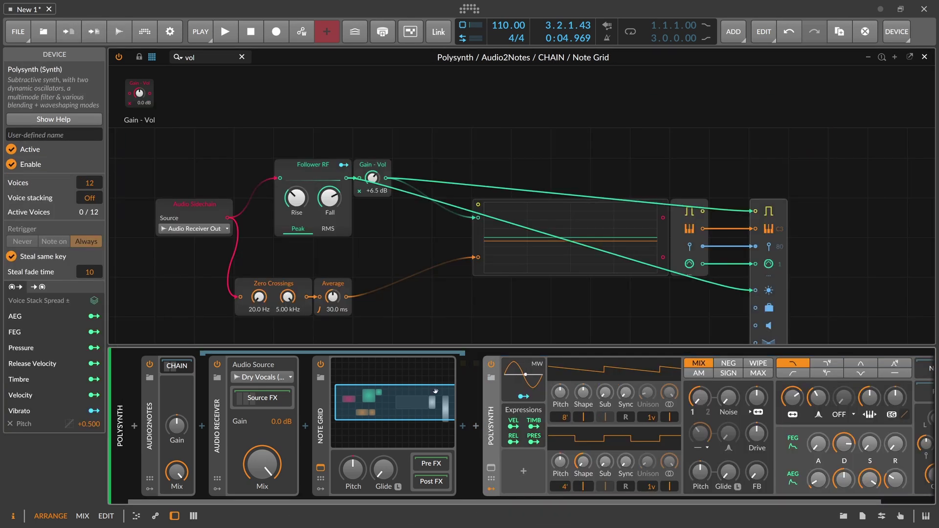
{"action": "left_click_drag", "start_coordinate": [552, 500], "coordinate": [610, 500]}
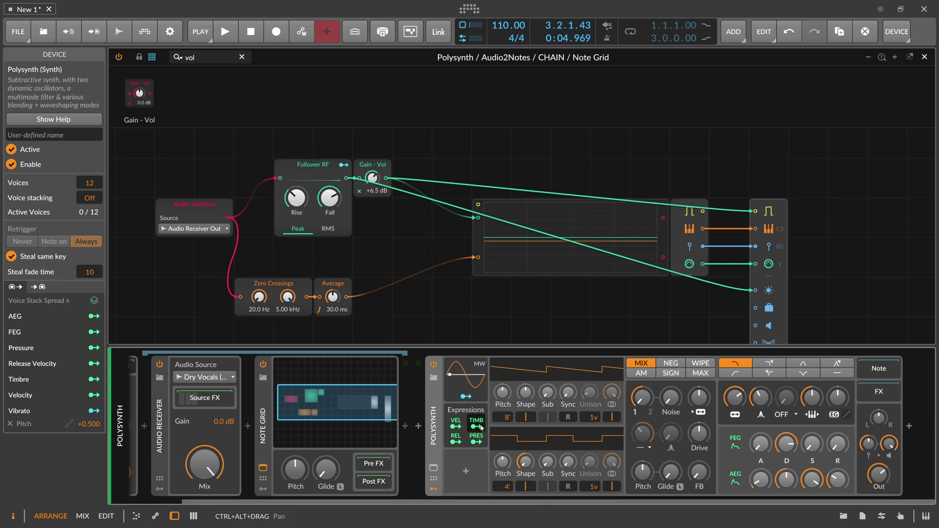
{"action": "left_click_drag", "start_coordinate": [593, 417], "coordinate": [593, 384]}
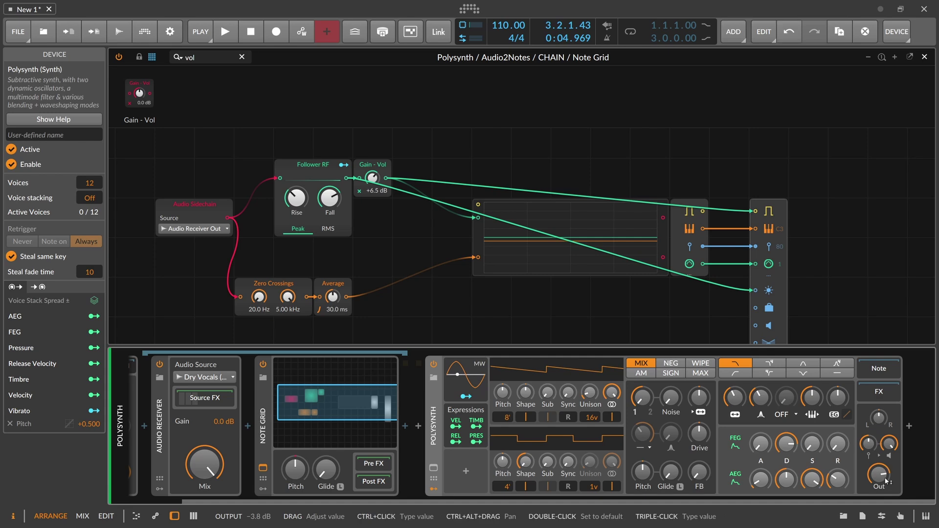
- Add the ValhallaSupermassive effect after the Polysynth and close its plug-in window
{"action": "left_click", "coordinate": [909, 427]}
{"action": "type", "text": "super"}
{"action": "key", "text": "Return"}
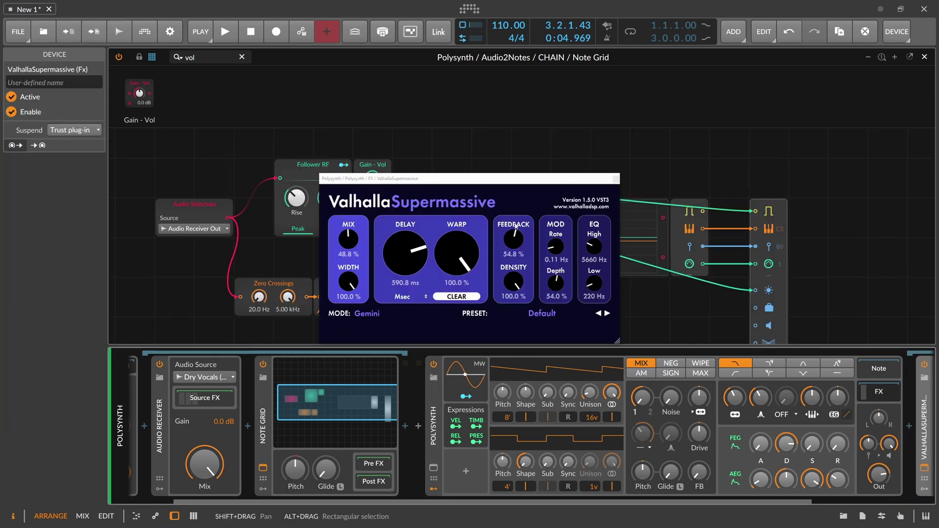
{"action": "left_click", "coordinate": [616, 179]}
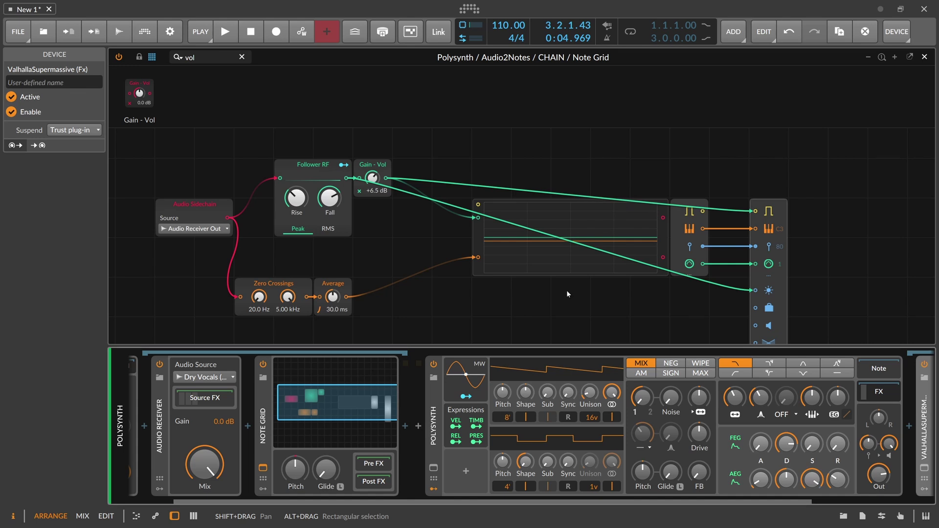
- Map the Polysynth's Timbre expression to modulate its filter cutoff upward
{"action": "left_click", "coordinate": [474, 426]}
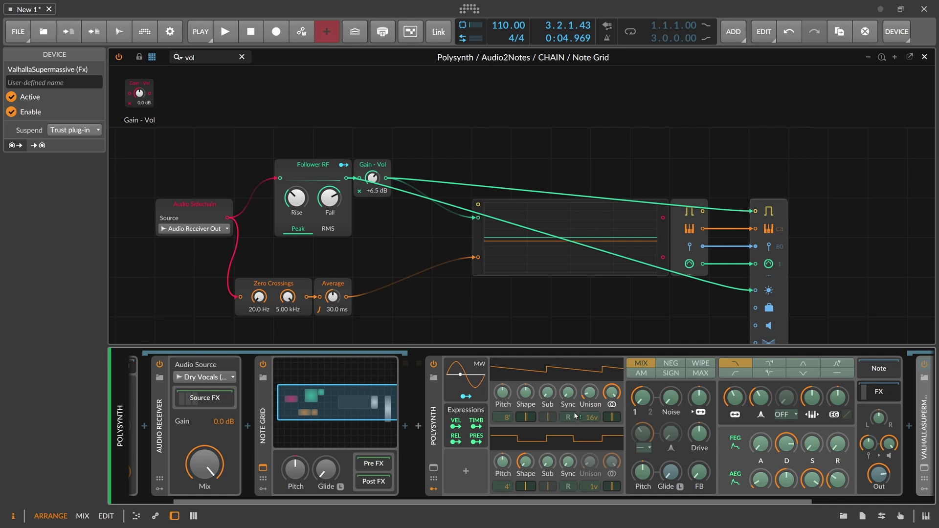
{"action": "left_click_drag", "start_coordinate": [734, 397], "coordinate": [735, 380]}
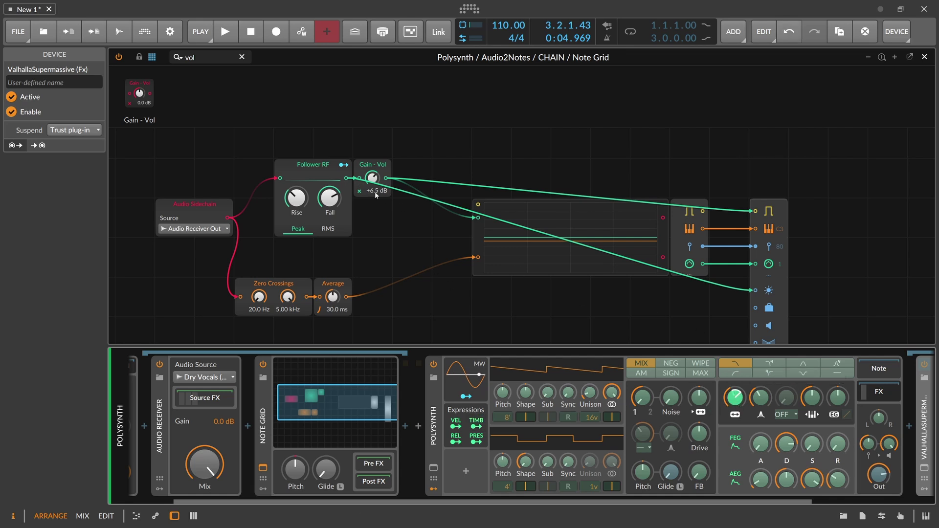
{"action": "left_click", "coordinate": [171, 58]}
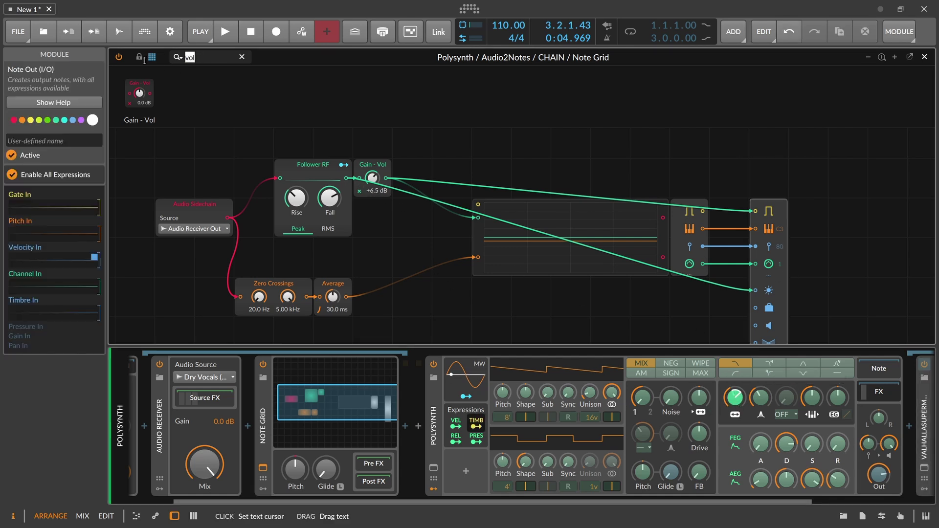
- Insert a duplicate of the Average module, set to 312 ms, between Follower RF and the Timbre input, and play the vocals
{"action": "left_click", "coordinate": [331, 284]}
{"action": "key", "text": "ctrl+d"}
{"action": "left_click_drag", "start_coordinate": [335, 324], "coordinate": [761, 294]}
{"action": "double_click", "coordinate": [359, 257]}
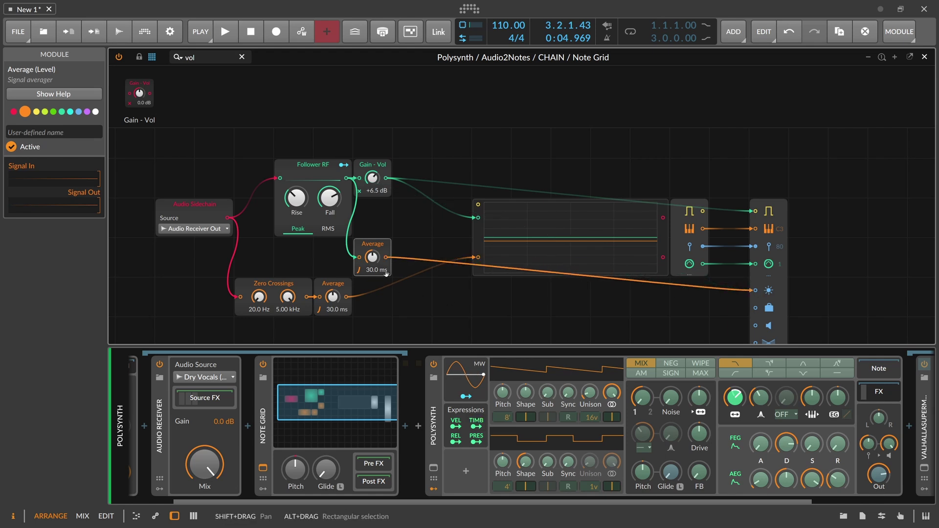
{"action": "mouse_move", "coordinate": [373, 257]}
{"action": "left_mouse_down"}
{"action": "mouse_move", "coordinate": [372, 240]}
{"action": "mouse_move", "coordinate": [381, 269]}
{"action": "left_mouse_up"}
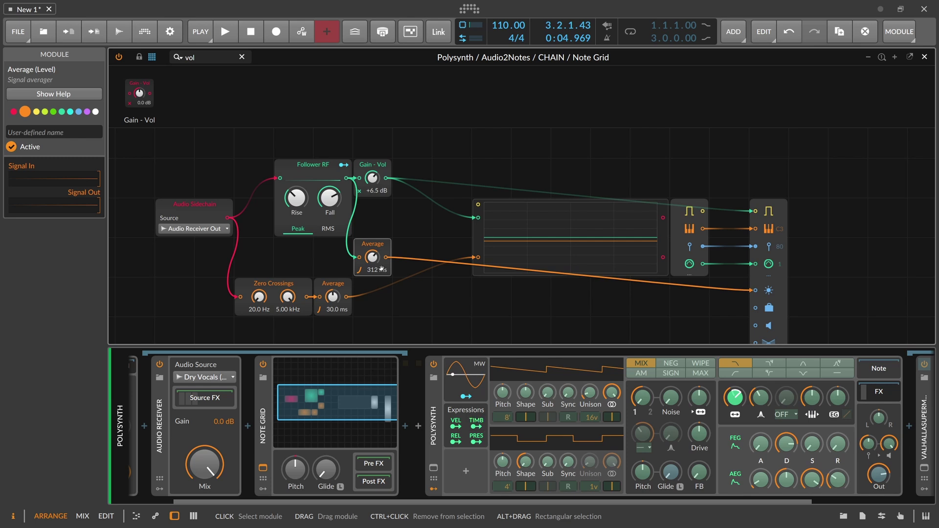
{"action": "key", "text": "space"}
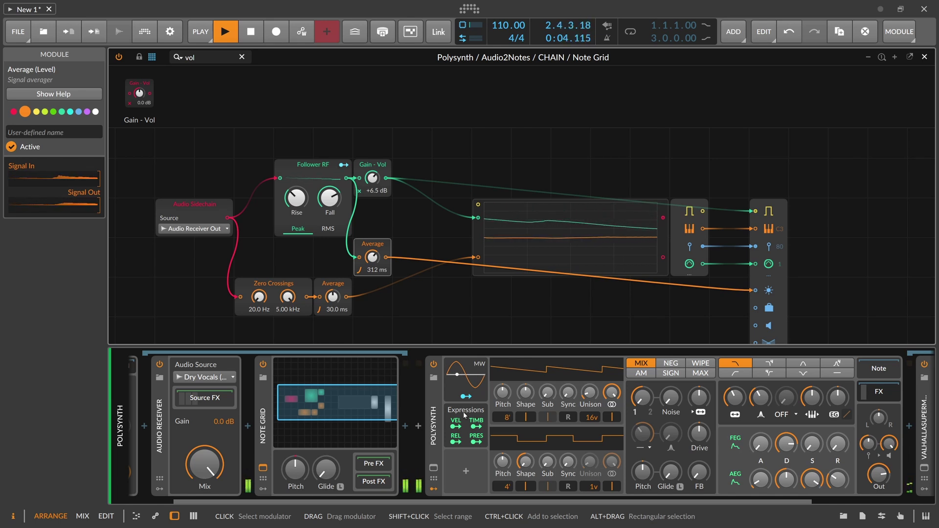
{"action": "key", "text": "space"}
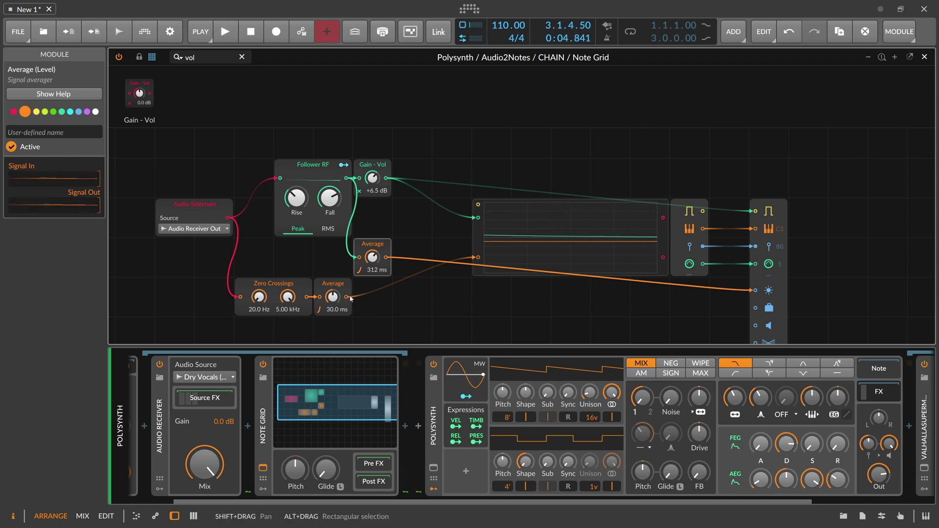
- Connect the Average module after Zero Crossings to the Pitch output as well, and set its averaging time to 205 ms
{"action": "left_click_drag", "start_coordinate": [350, 299], "coordinate": [756, 228]}
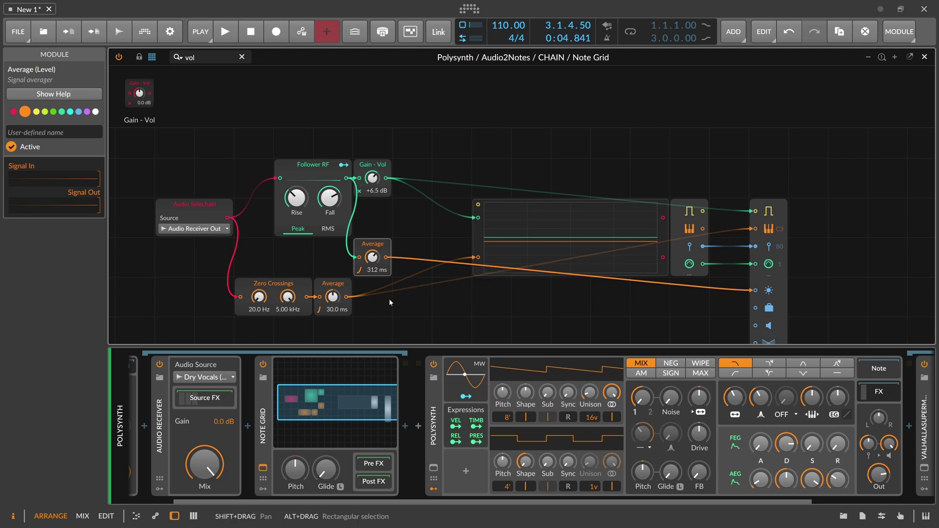
{"action": "key", "text": "space"}
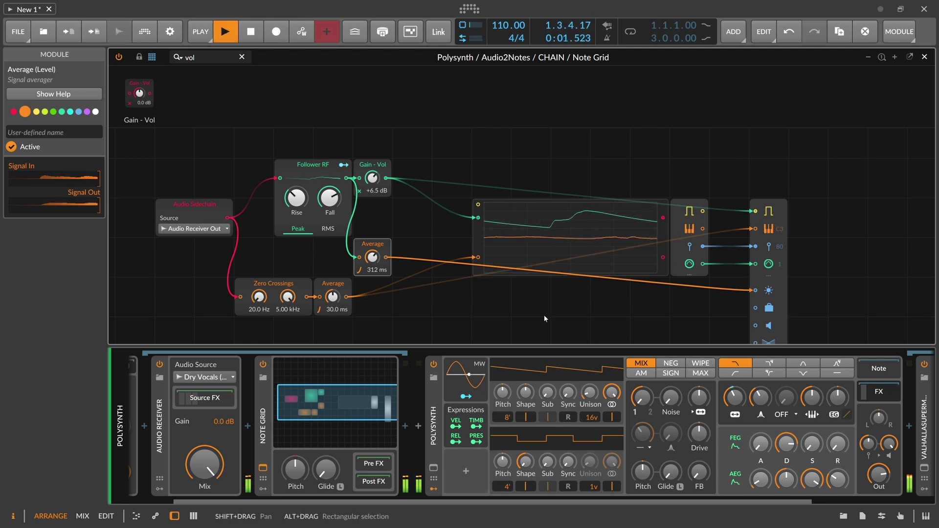
{"action": "left_click_drag", "start_coordinate": [332, 296], "coordinate": [332, 292]}
{"action": "key", "text": "space"}
{"action": "key", "text": "space"}
- Set the Gain - Vol module to +9.1 dB and shorten the Follower RF's rise time while auditioning the vocals
{"action": "left_click_drag", "start_coordinate": [372, 178], "coordinate": [373, 172]}
{"action": "key", "text": "space"}
{"action": "key", "text": "space"}
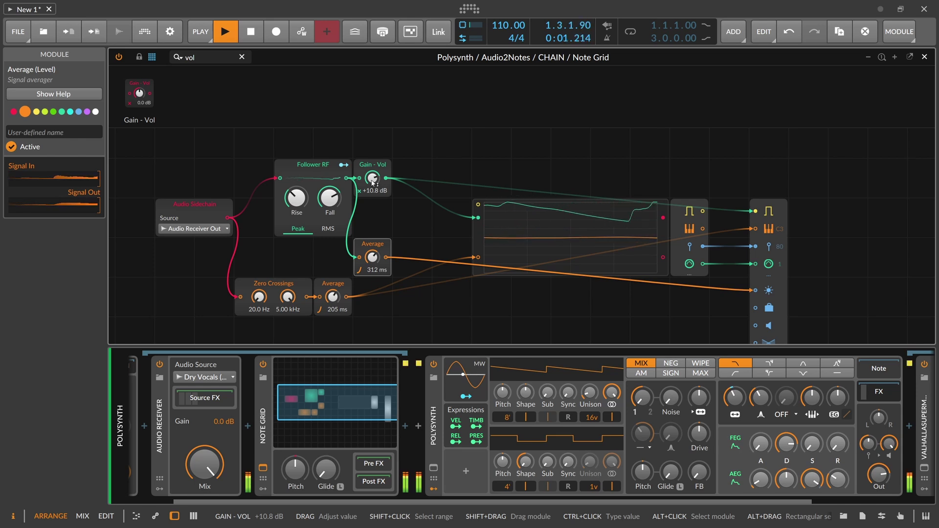
{"action": "left_click_drag", "start_coordinate": [373, 182], "coordinate": [373, 175]}
{"action": "key", "text": "space"}
{"action": "key", "text": "space"}
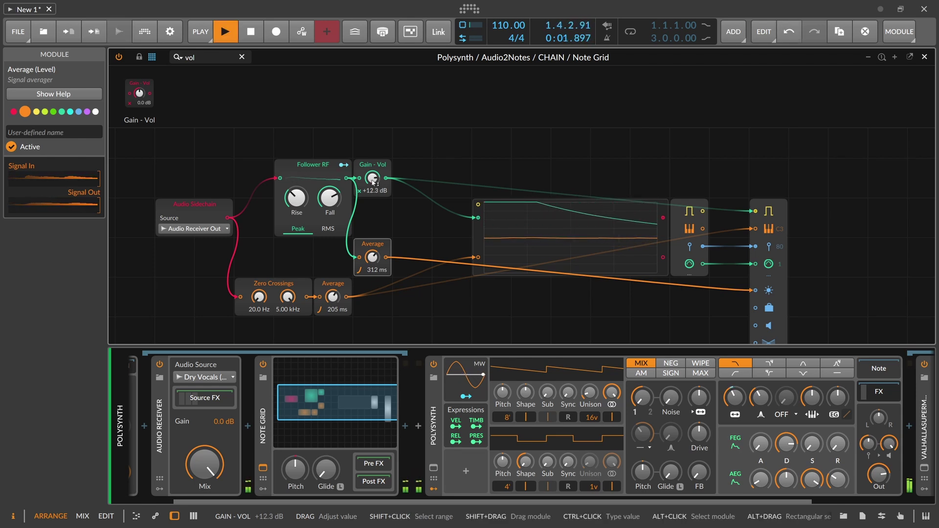
{"action": "left_click_drag", "start_coordinate": [373, 182], "coordinate": [296, 215]}
{"action": "key", "text": "space"}
{"action": "key", "text": "space"}
{"action": "left_click_drag", "start_coordinate": [376, 186], "coordinate": [375, 183]}
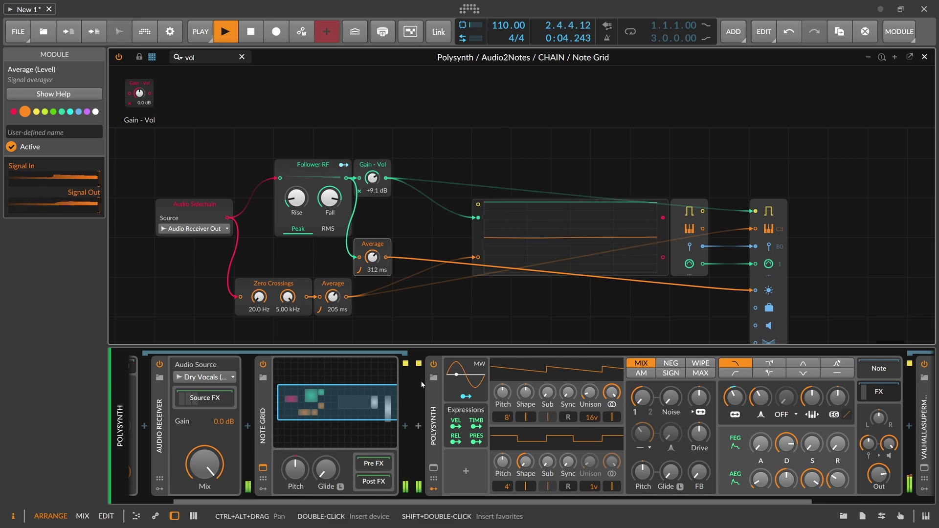
- Stop playback and add a Peak Limiter after the third EQ-2 in the Audio Receiver's Source FX chain
{"action": "left_click_drag", "start_coordinate": [433, 502], "coordinate": [382, 504]}
{"action": "key", "text": "space"}
{"action": "left_click", "coordinate": [269, 398]}
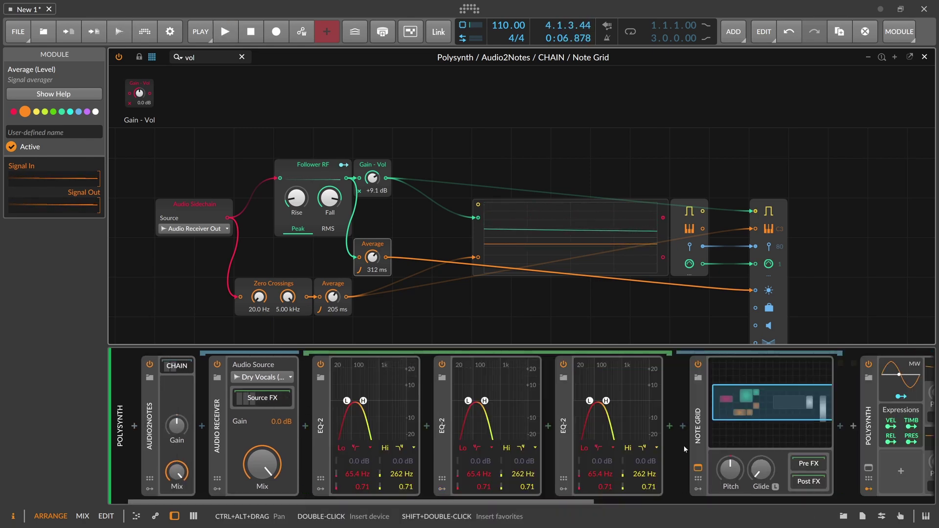
{"action": "left_click", "coordinate": [673, 432]}
{"action": "type", "text": "peak"}
{"action": "key", "text": "Down"}
{"action": "key", "text": "Return"}
- Raise the Peak Limiter's input gain to about +13.9 dB and adjust the Follower RF's fall time during playback
{"action": "scroll", "coordinate": [579, 498], "scroll_direction": "right", "scroll_amount": 2}
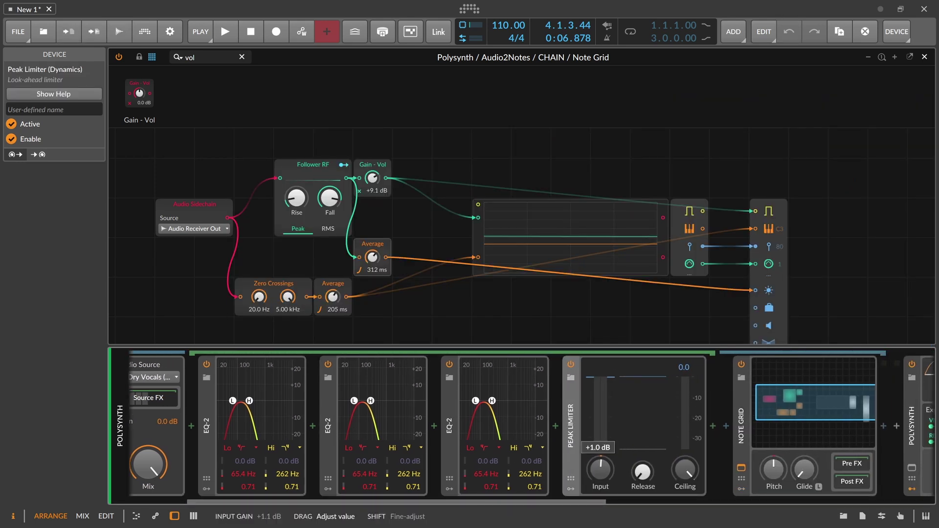
{"action": "key", "text": "space"}
{"action": "left_click_drag", "start_coordinate": [605, 475], "coordinate": [605, 440]}
{"action": "mouse_move", "coordinate": [331, 198]}
{"action": "left_mouse_down"}
{"action": "mouse_move", "coordinate": [329, 210]}
{"action": "mouse_move", "coordinate": [330, 198]}
{"action": "left_mouse_up"}
{"action": "key", "text": "space"}
{"action": "key", "text": "space"}
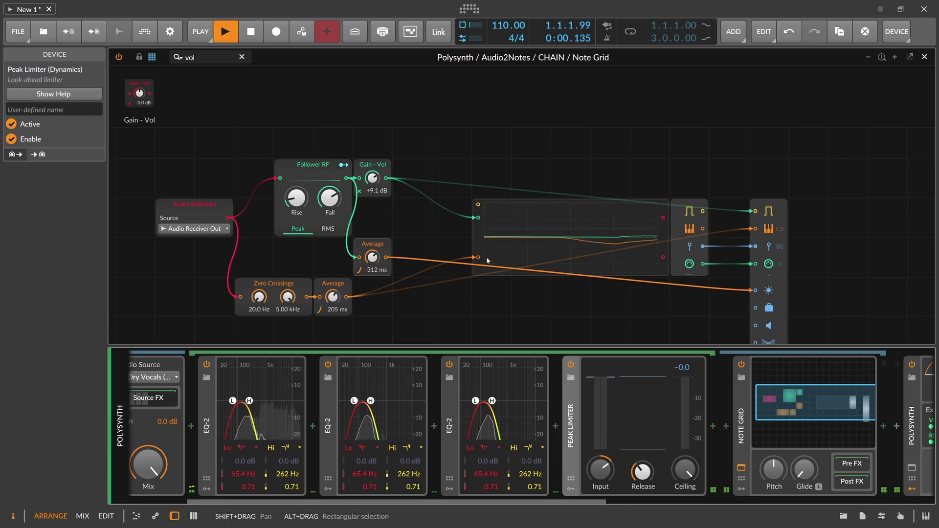
- Close the Note Grid editor, unmute the Dry Vocals track and play it together with the Polysynth
{"action": "left_click", "coordinate": [924, 57]}
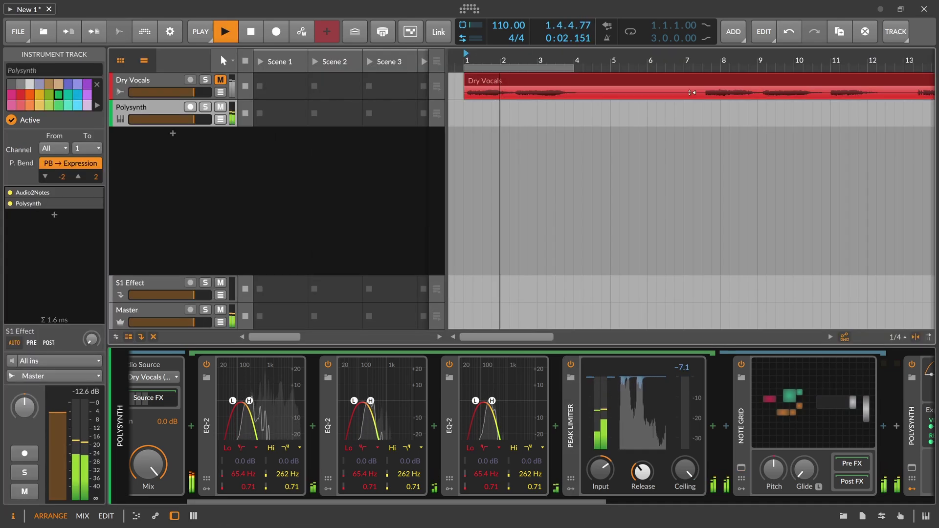
{"action": "key", "text": "space"}
{"action": "left_click", "coordinate": [221, 80]}
{"action": "key", "text": "space"}
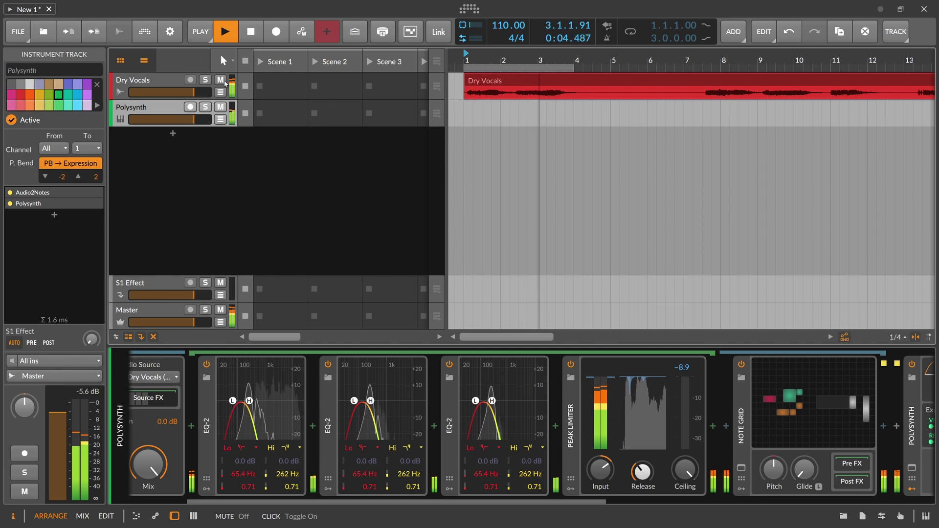
{"action": "key", "text": "space"}
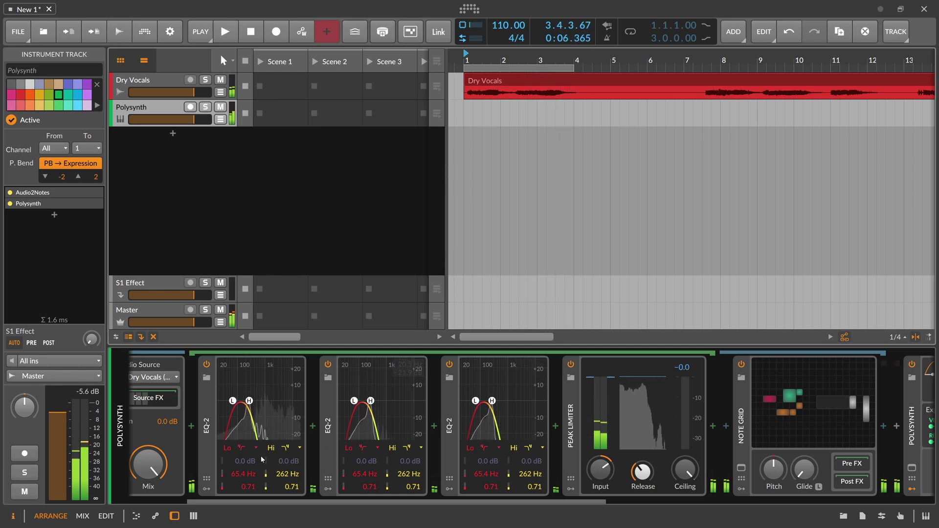
- Set the first EQ-2's low frequency to 131 Hz and its high frequency to 523 Hz
{"action": "double_click", "coordinate": [247, 474]}
{"action": "type", "text": "131"}
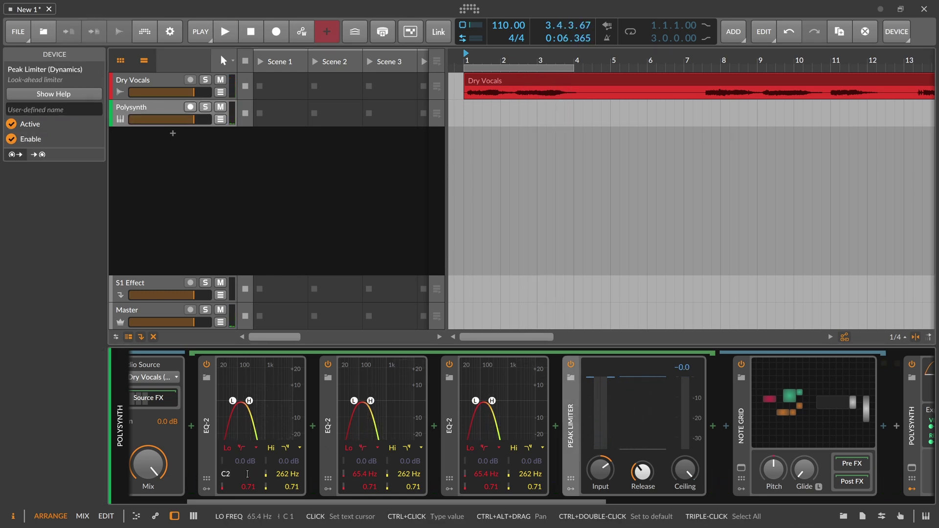
{"action": "key", "text": "Return"}
{"action": "double_click", "coordinate": [291, 474]}
{"action": "type", "text": "c5"}
{"action": "key", "text": "Return"}
- Replace the second and third EQ-2 devices with two duplicates of the first EQ-2
{"action": "left_click", "coordinate": [332, 417]}
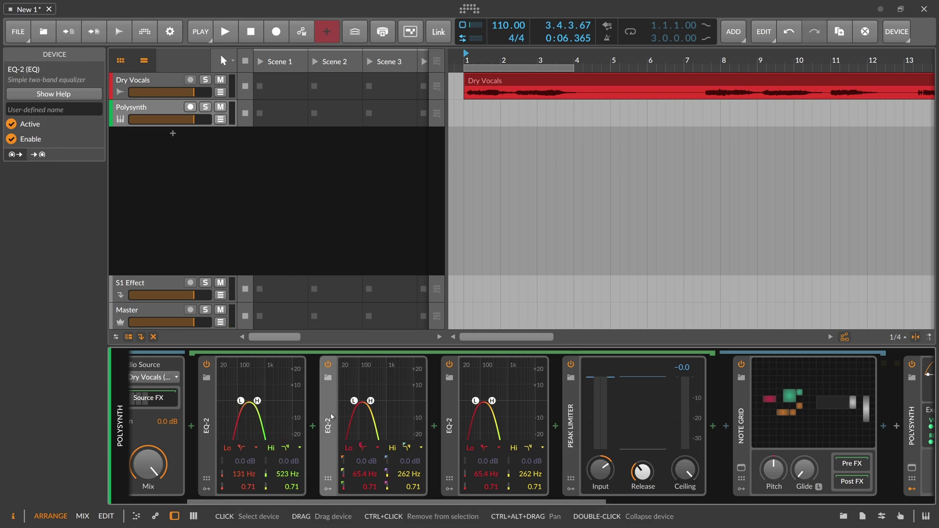
{"action": "key", "text": "Delete"}
{"action": "key", "text": "Delete"}
{"action": "left_click", "coordinate": [209, 416]}
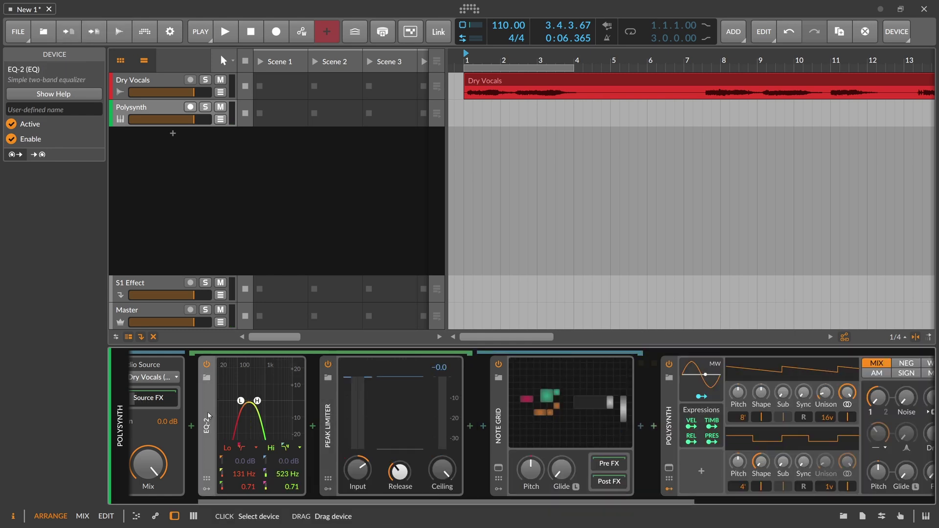
{"action": "key", "text": "ctrl+d"}
{"action": "key", "text": "ctrl+d"}
- Lower the Peak Limiter's input gain during playback, and collapse the Source FX chain
{"action": "key", "text": "space"}
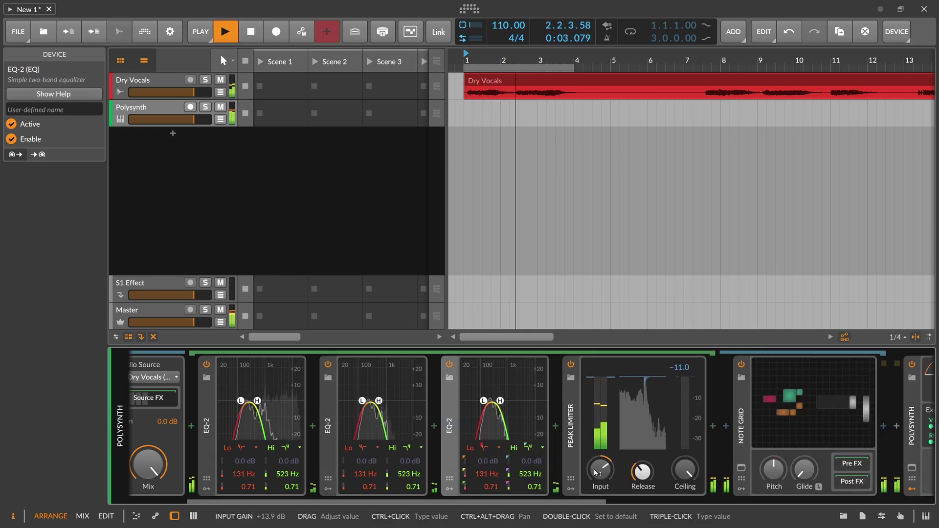
{"action": "left_click_drag", "start_coordinate": [596, 473], "coordinate": [597, 494]}
{"action": "left_click", "coordinate": [164, 397]}
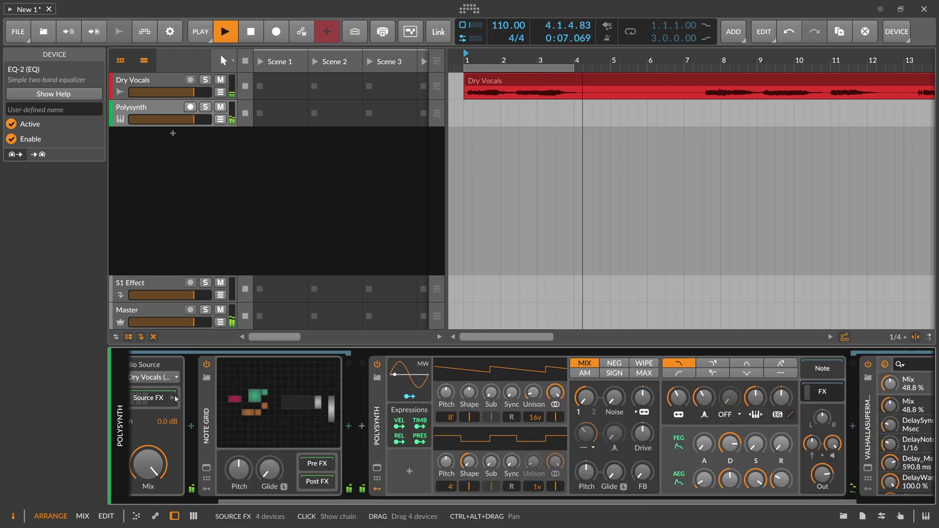
- Lower the Dry Vocals track's volume, audition the mix, and show the Polysynth track's devices
{"action": "left_click_drag", "start_coordinate": [195, 93], "coordinate": [172, 92]}
{"action": "key", "text": "space"}
{"action": "key", "text": "space"}
{"action": "left_click", "coordinate": [174, 107]}
{"action": "key", "text": "space"}
{"action": "left_click_drag", "start_coordinate": [371, 501], "coordinate": [271, 499]}
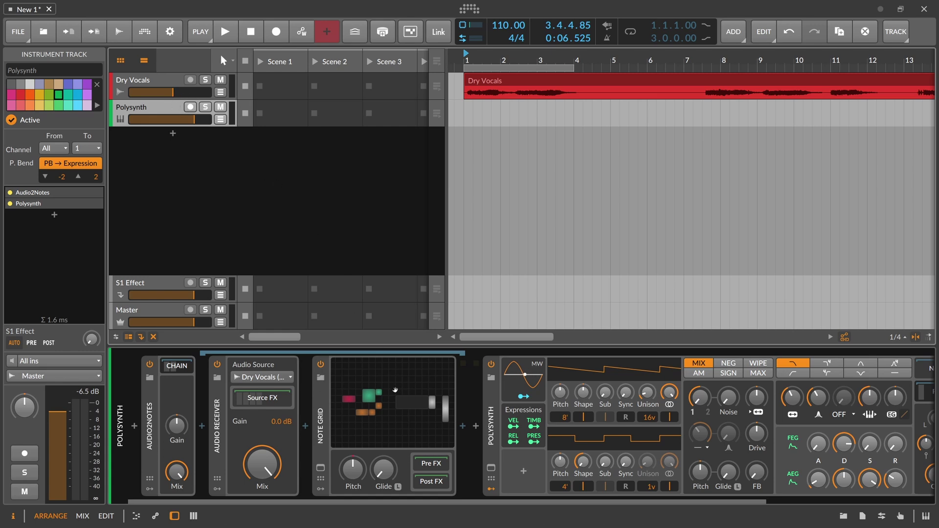
- Shorten the Follower RF's fall time in the Note Grid and review the devices in the Source FX chain
{"action": "left_click", "coordinate": [395, 393]}
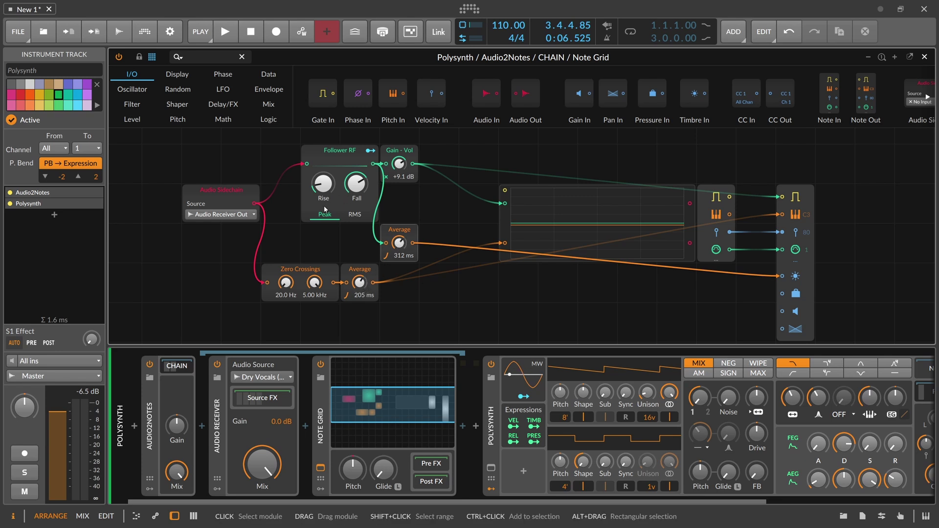
{"action": "left_click_drag", "start_coordinate": [356, 184], "coordinate": [323, 179]}
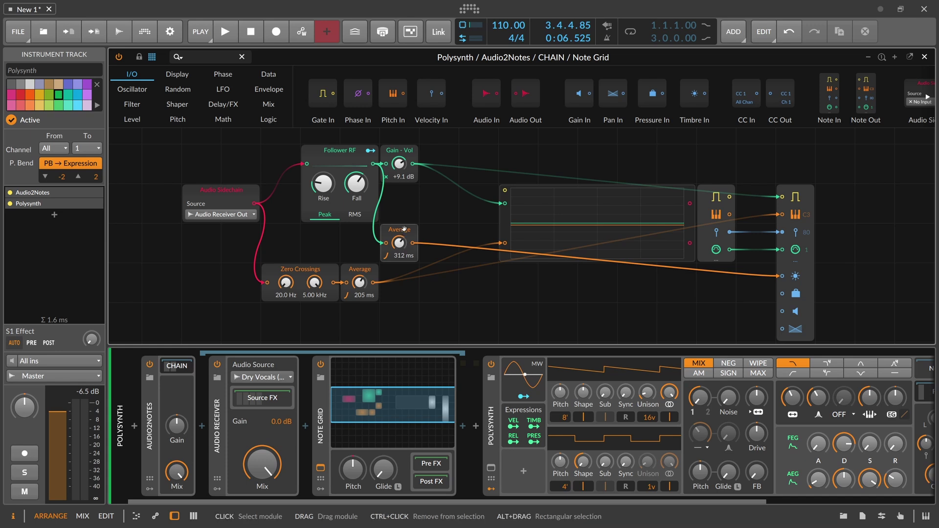
{"action": "left_click", "coordinate": [264, 398]}
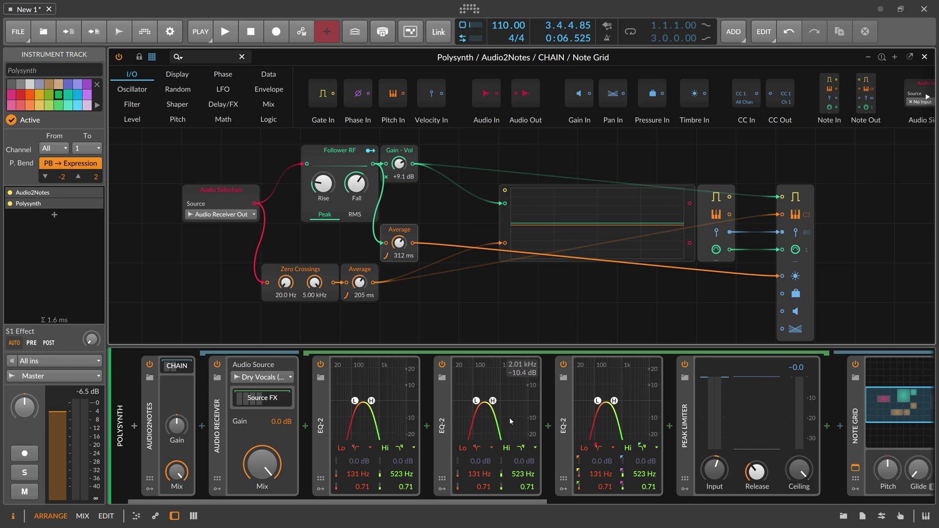
{"action": "left_click", "coordinate": [270, 398]}
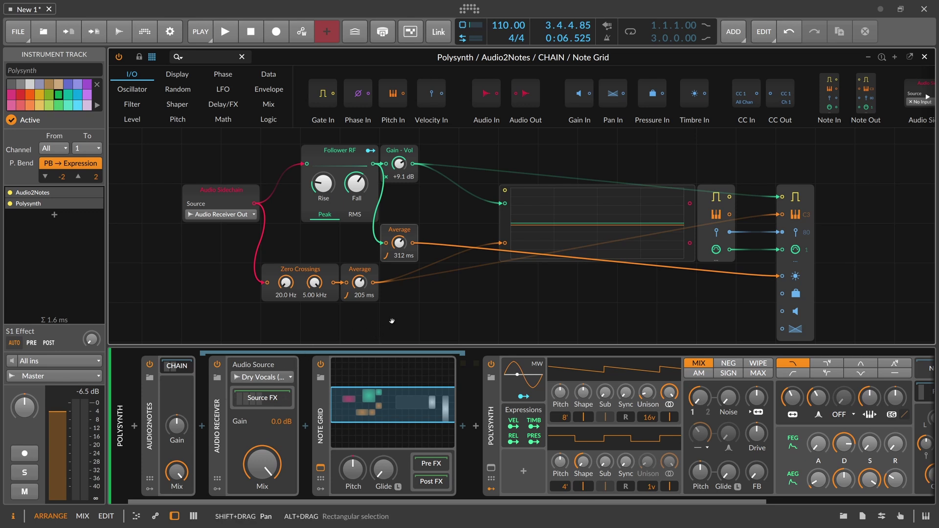
- Close the Note Grid editor and hide the Audio2Notes device's nested chain
{"action": "left_click_drag", "start_coordinate": [393, 320], "coordinate": [386, 338]}
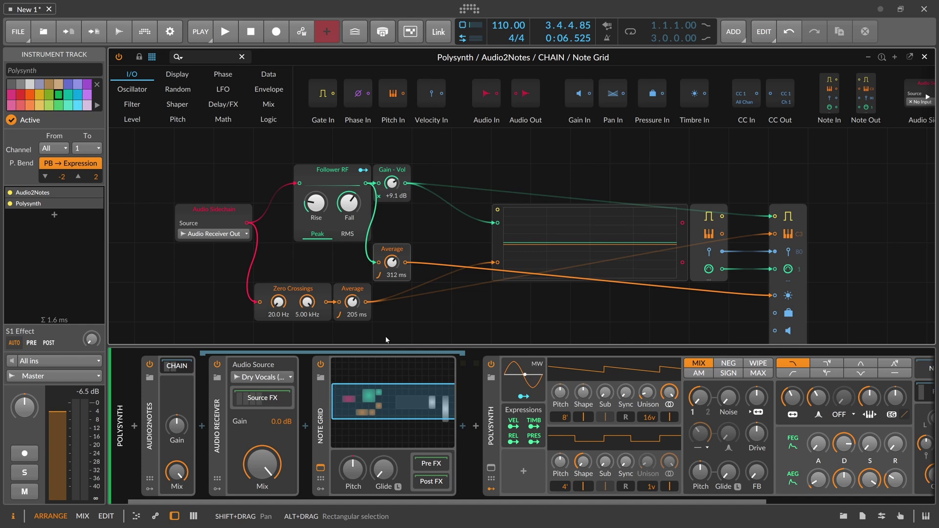
{"action": "left_click", "coordinate": [386, 340]}
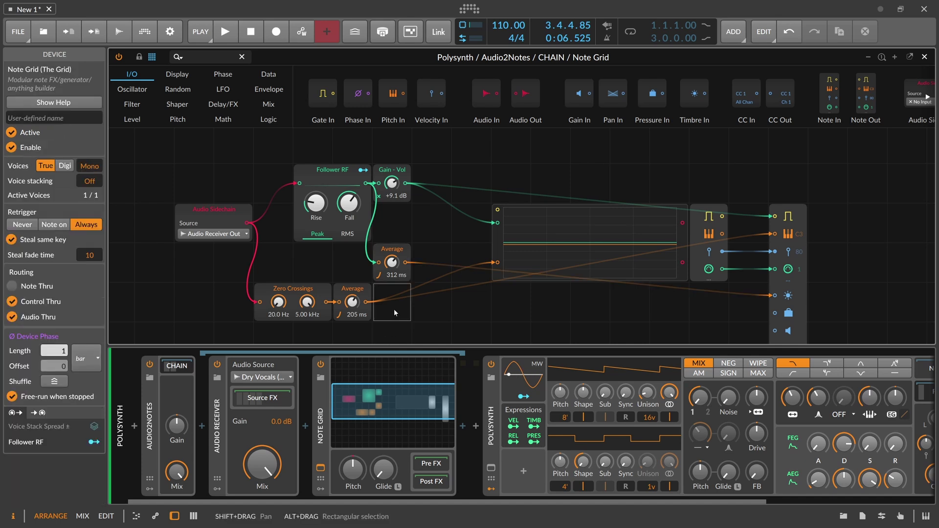
{"action": "left_click", "coordinate": [924, 58]}
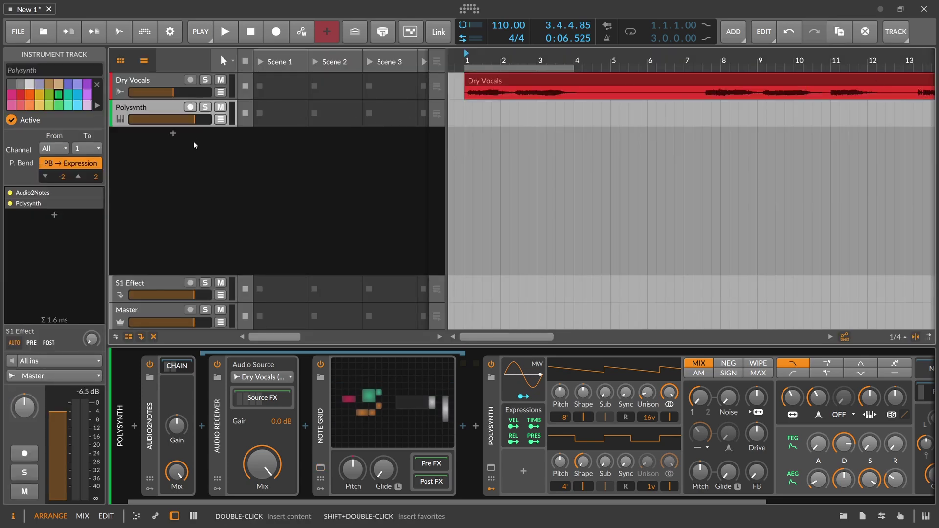
{"action": "left_click", "coordinate": [184, 362]}
- Add an instrument track, set its note input to the Polysynth track's Audio2Notes device, and arm it for recording
{"action": "right_click", "coordinate": [138, 142]}
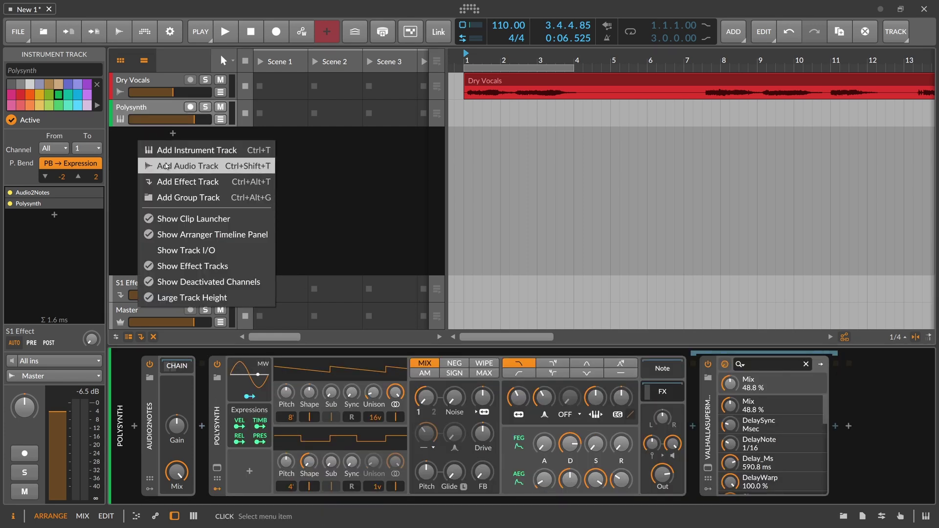
{"action": "left_click", "coordinate": [149, 148]}
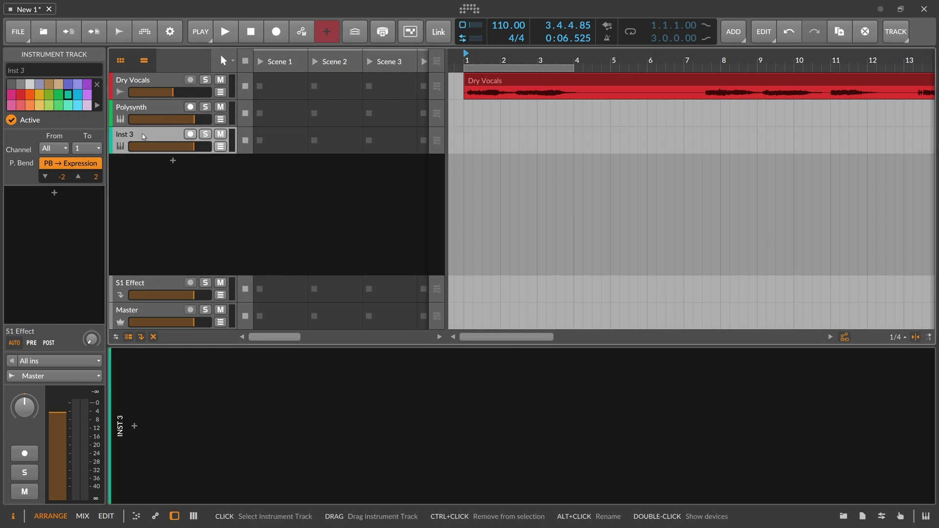
{"action": "left_click", "coordinate": [59, 362]}
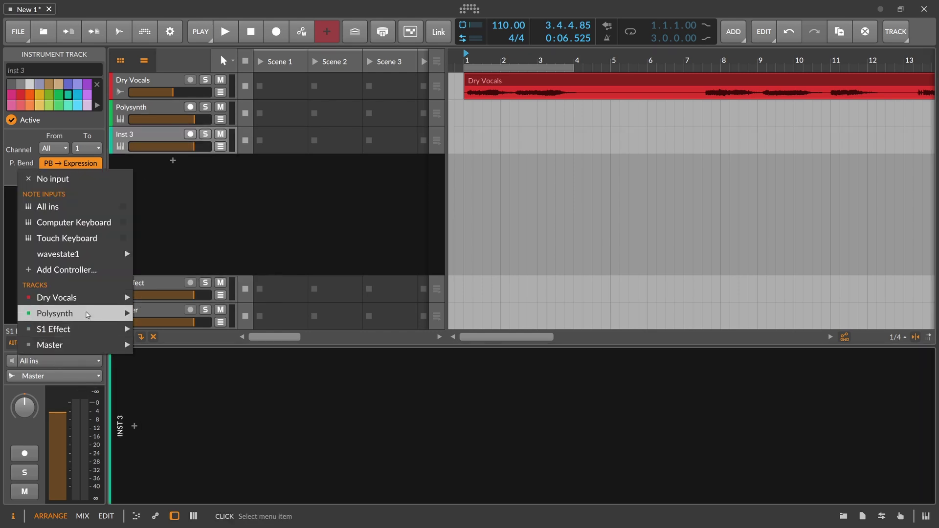
{"action": "mouse_move", "coordinate": [88, 314]}
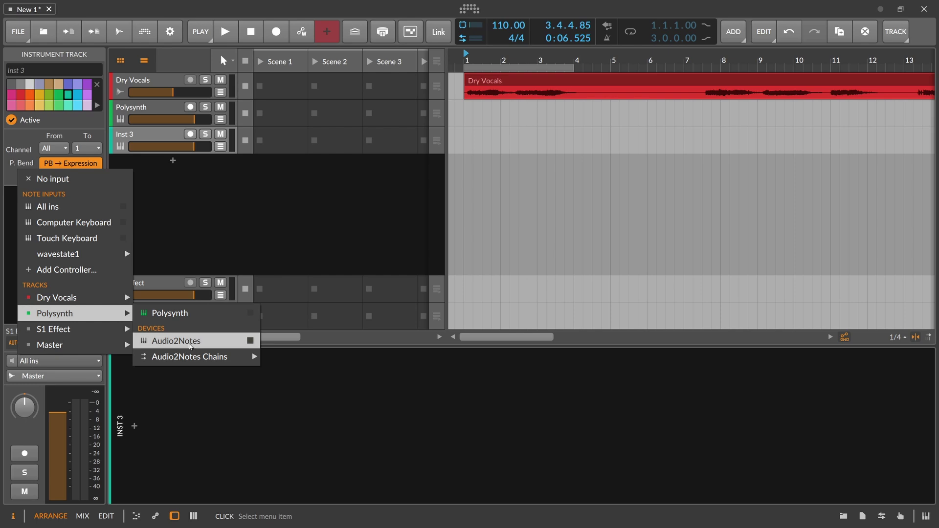
{"action": "left_click", "coordinate": [178, 350]}
{"action": "left_click", "coordinate": [146, 111]}
{"action": "left_click", "coordinate": [147, 138]}
{"action": "left_click", "coordinate": [191, 134]}
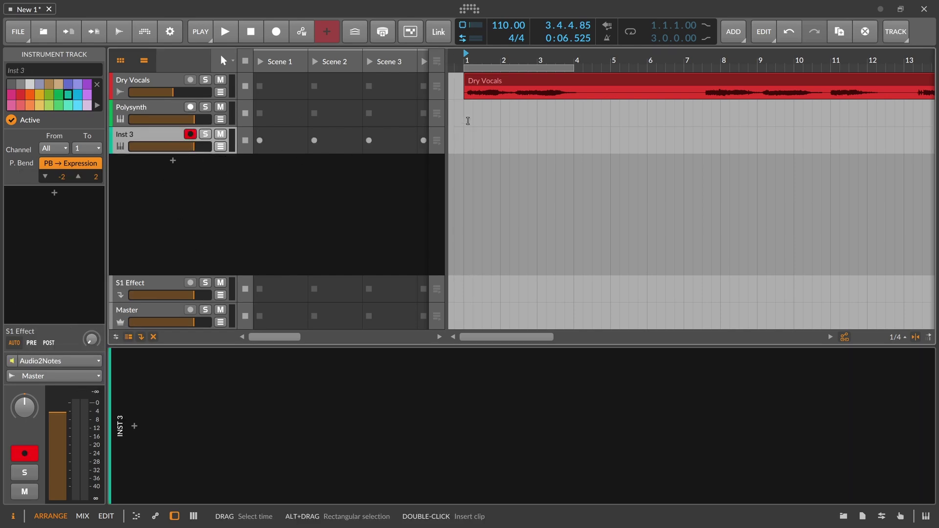
- Record the converted vocal notes into an arranger clip on the new instrument track and open the clip for editing
{"action": "left_click", "coordinate": [276, 31]}
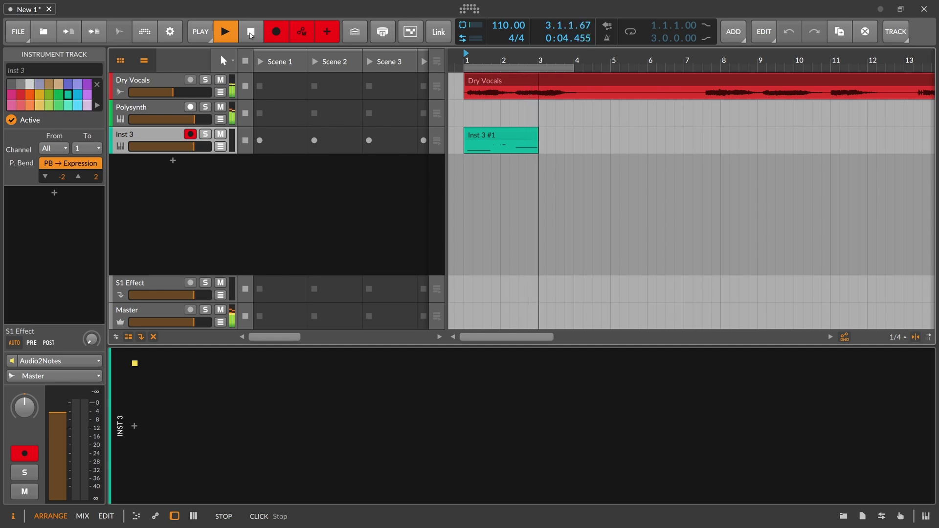
{"action": "left_click", "coordinate": [251, 32]}
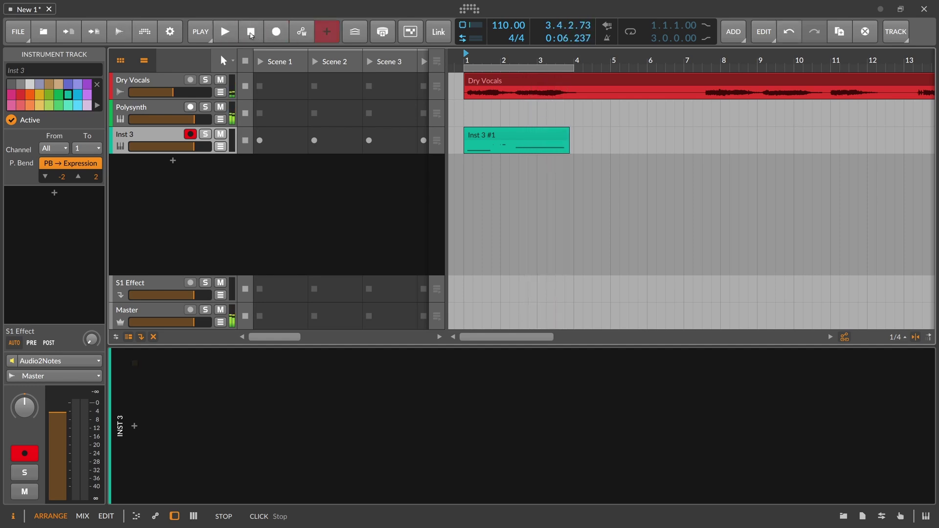
{"action": "double_click", "coordinate": [536, 139]}
{"action": "scroll", "coordinate": [440, 241], "scroll_direction": "up", "scroll_amount": 3}
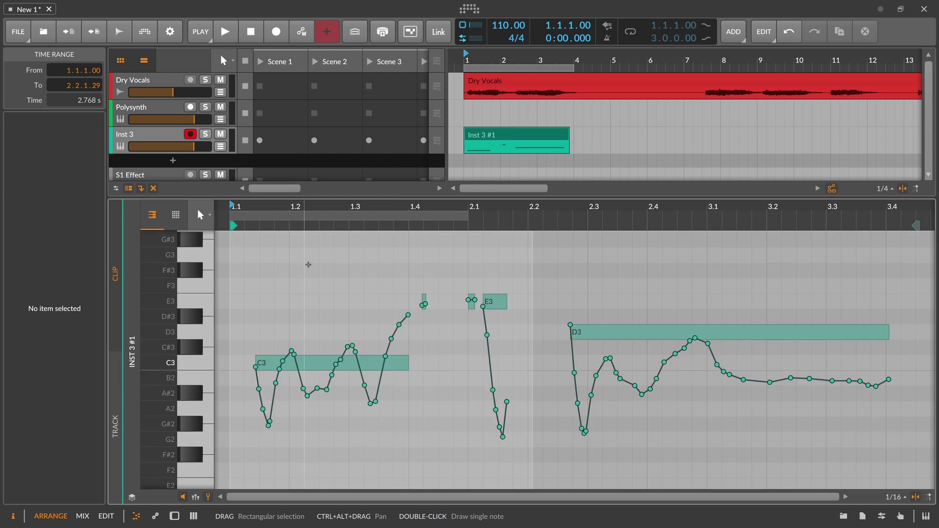
- Examine the recorded clip's micro-pitch curves and the properties of its C3 note
{"action": "left_click_drag", "start_coordinate": [290, 331], "coordinate": [621, 461]}
{"action": "left_click_drag", "start_coordinate": [735, 444], "coordinate": [272, 260]}
{"action": "left_click", "coordinate": [306, 274]}
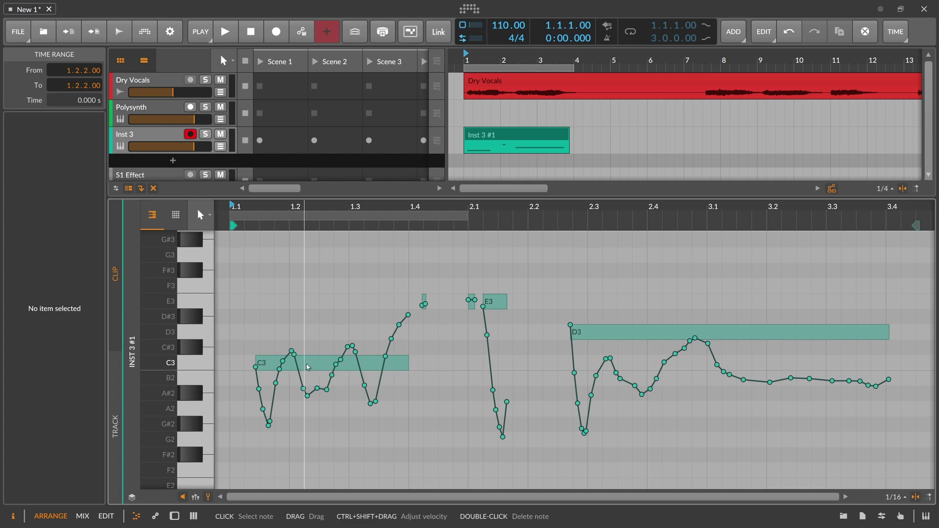
{"action": "left_click", "coordinate": [306, 362]}
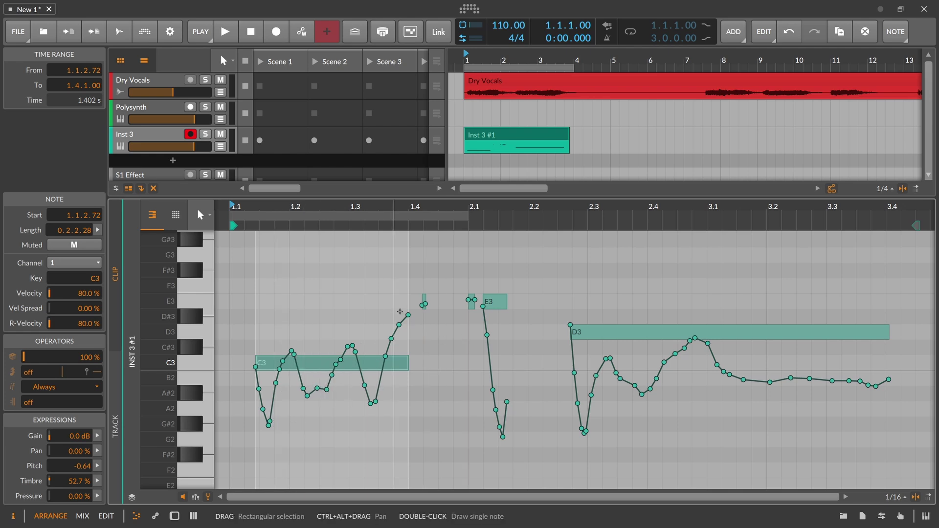
{"action": "mouse_move", "coordinate": [408, 315]}
{"action": "left_mouse_down"}
{"action": "mouse_move", "coordinate": [408, 331]}
{"action": "mouse_move", "coordinate": [409, 299]}
{"action": "left_mouse_up"}
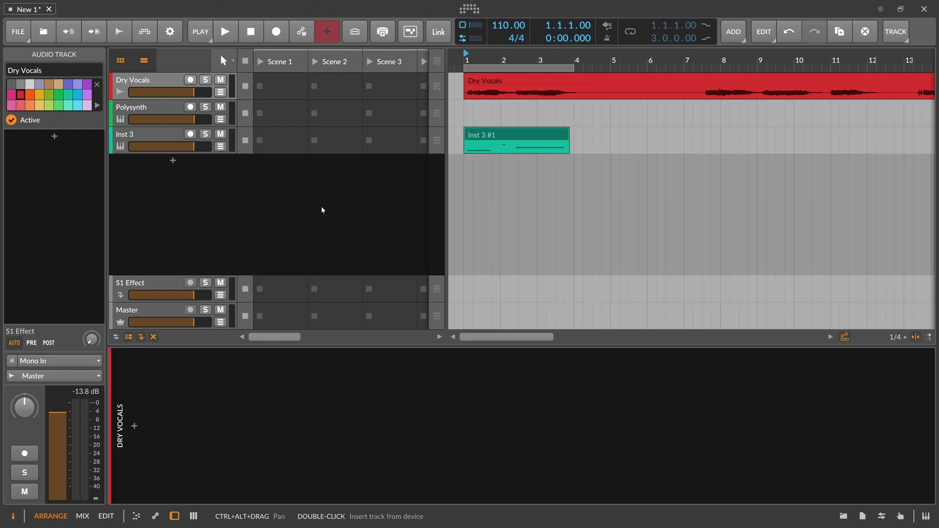
{"action": "left_click", "coordinate": [252, 197]}
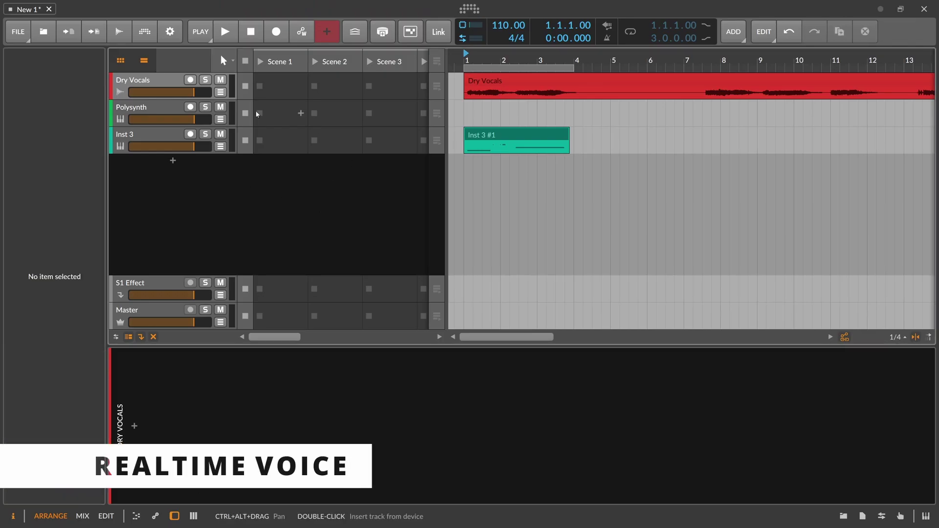
- Delete the Dry Vocals audio clip from the arranger
{"action": "left_click", "coordinate": [159, 88]}
{"action": "left_click", "coordinate": [466, 89]}
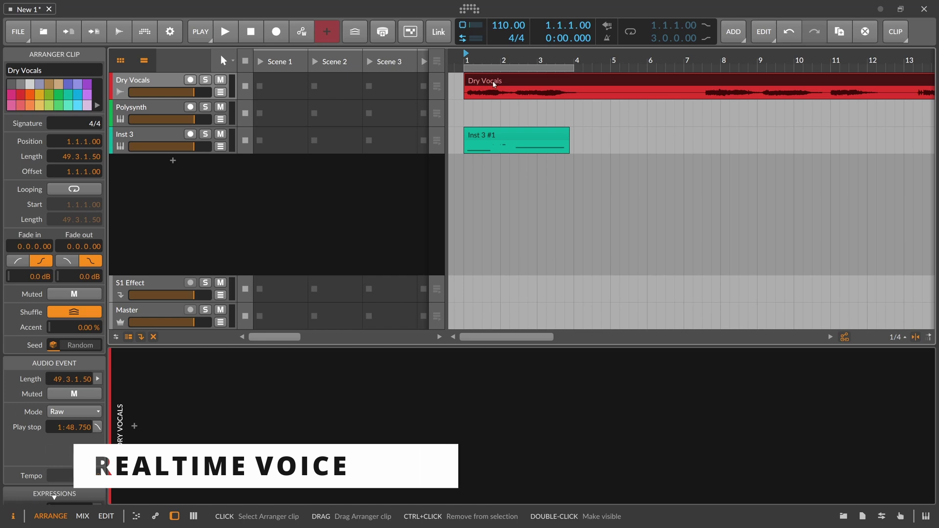
{"action": "key", "text": "Delete"}
- Check the audio input sources available for the Dry Vocals track, keeping Mono In
{"action": "left_click", "coordinate": [159, 84]}
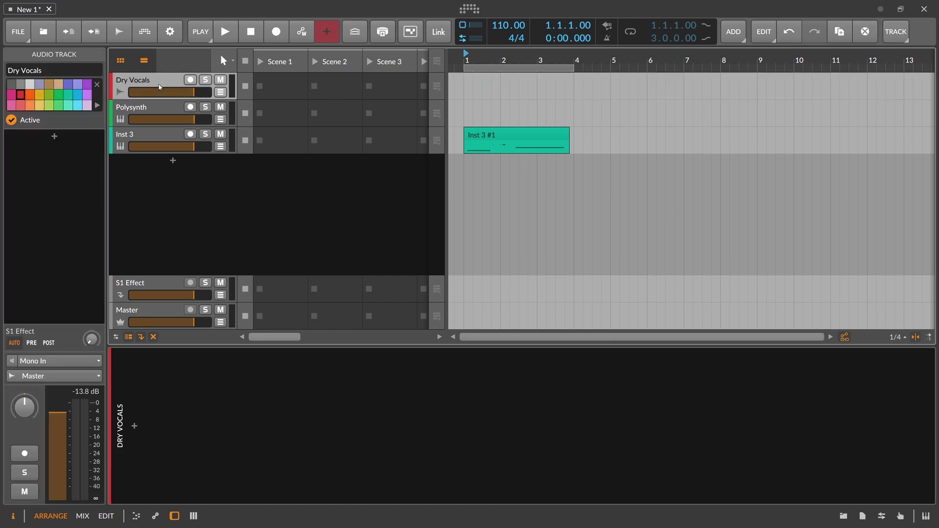
{"action": "left_click", "coordinate": [63, 361]}
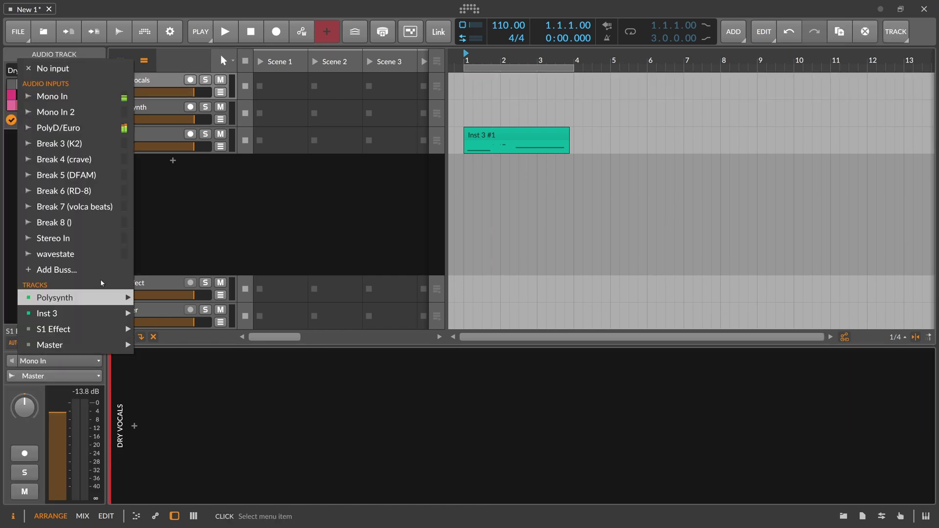
{"action": "left_click", "coordinate": [229, 174]}
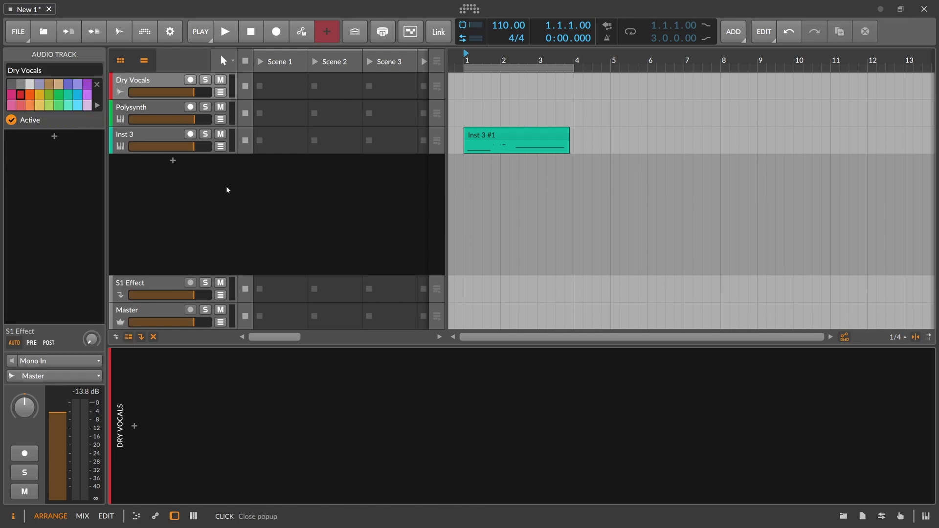
{"action": "left_click", "coordinate": [180, 85]}
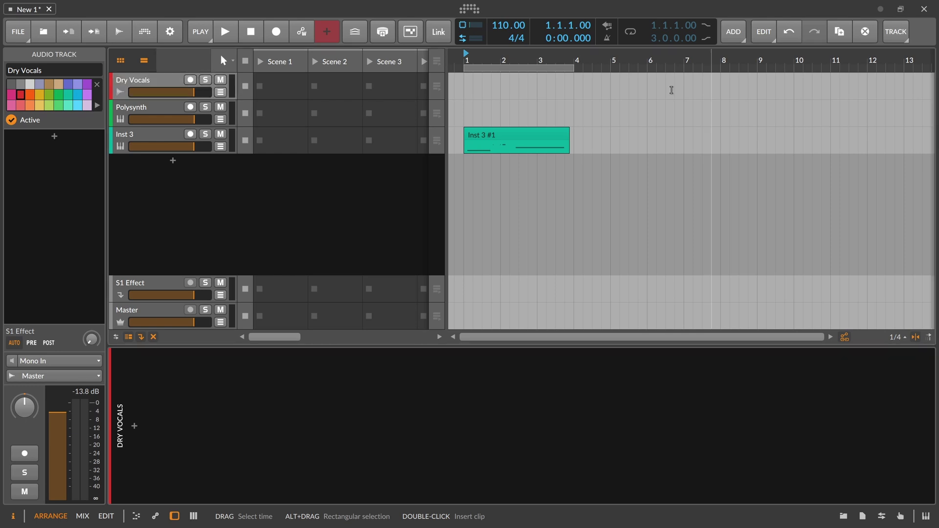
- Delete the recorded clip on the Inst 3 track and arm both Inst 3 and Dry Vocals for recording
{"action": "left_click", "coordinate": [480, 137]}
{"action": "key", "text": "Delete"}
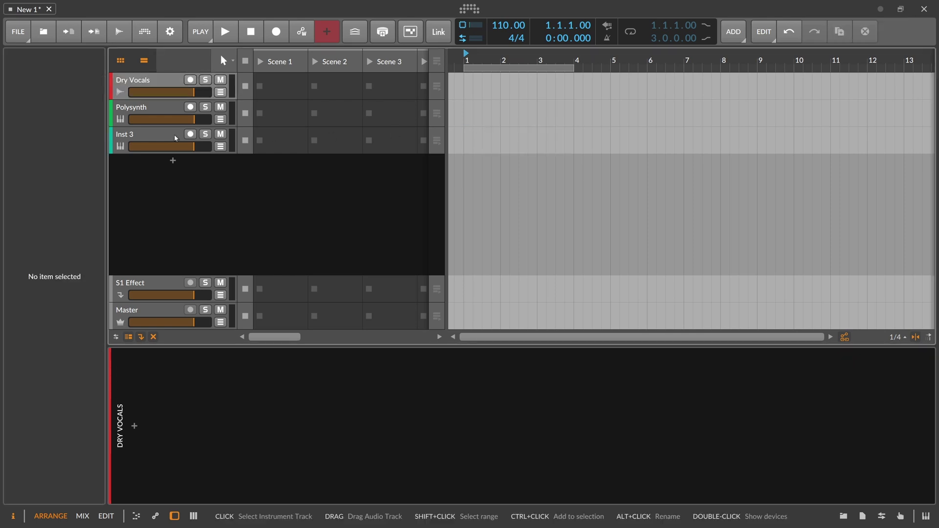
{"action": "left_click", "coordinate": [190, 134]}
{"action": "left_click", "coordinate": [190, 80]}
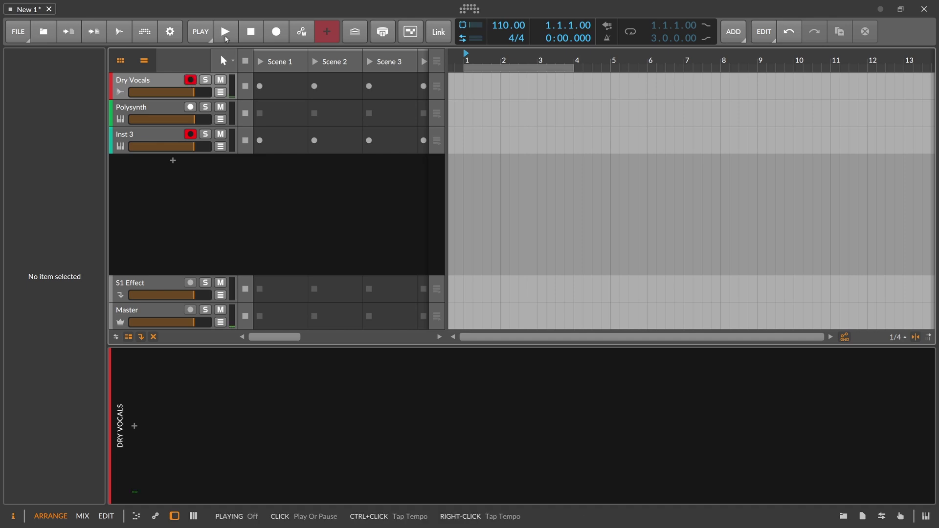
- Record a live voice take and its converted notes up to about bar 8, and disarm the Dry Vocals and Inst 3 tracks
{"action": "left_click", "coordinate": [225, 31]}
{"action": "left_click", "coordinate": [277, 34]}
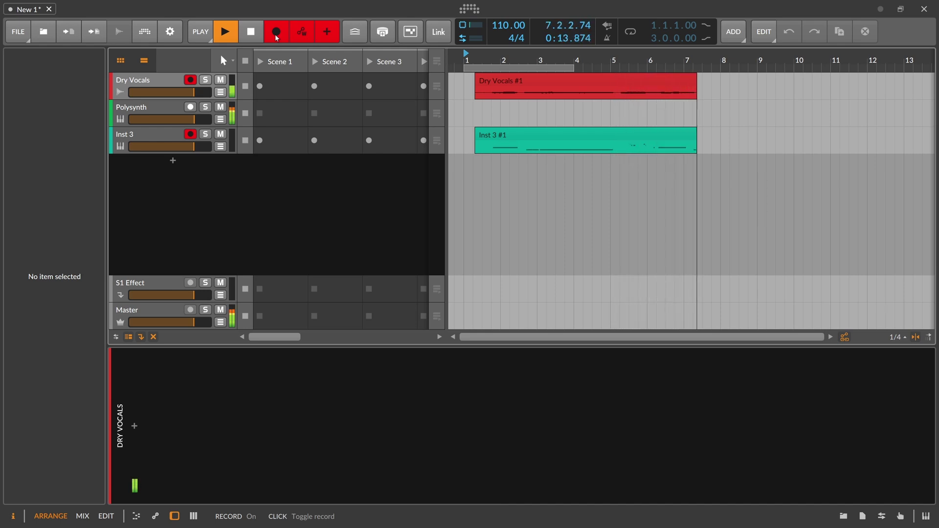
{"action": "left_click", "coordinate": [253, 33]}
{"action": "left_click", "coordinate": [190, 80]}
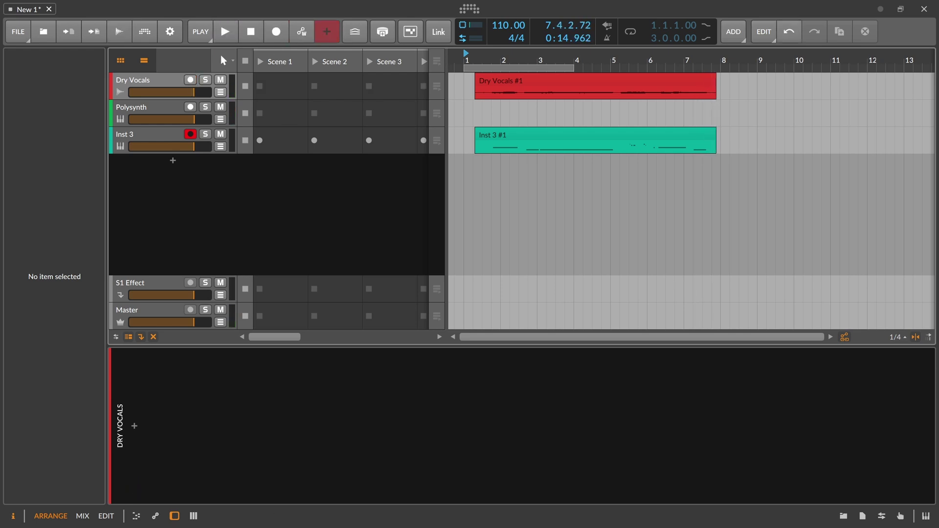
{"action": "left_click", "coordinate": [190, 134]}
- Open the new Inst 3 clip and examine its notes and micro-pitch curves, selecting the points of the short notes near bar 5
{"action": "double_click", "coordinate": [503, 133]}
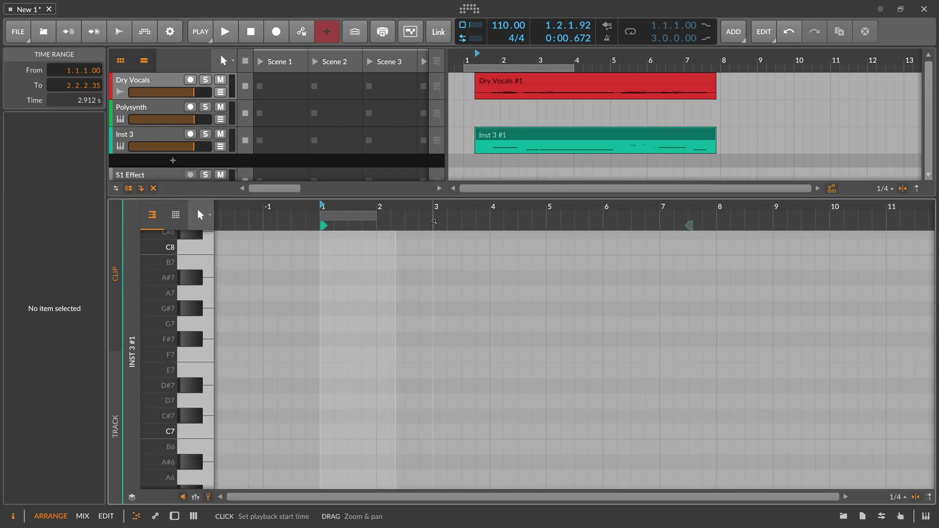
{"action": "scroll", "coordinate": [426, 294], "scroll_direction": "down", "scroll_amount": 12}
{"action": "scroll", "coordinate": [425, 294], "scroll_direction": "up", "scroll_amount": 1}
{"action": "scroll", "coordinate": [424, 292], "scroll_direction": "down", "scroll_amount": 1}
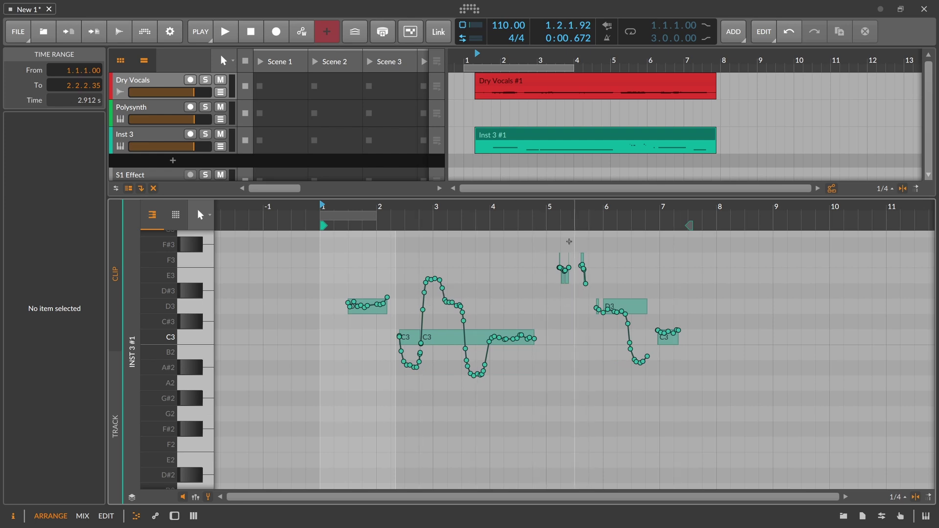
{"action": "mouse_move", "coordinate": [561, 216]}
{"action": "left_mouse_down"}
{"action": "mouse_move", "coordinate": [559, 229]}
{"action": "mouse_move", "coordinate": [662, 308]}
{"action": "mouse_move", "coordinate": [577, 208]}
{"action": "left_mouse_up"}
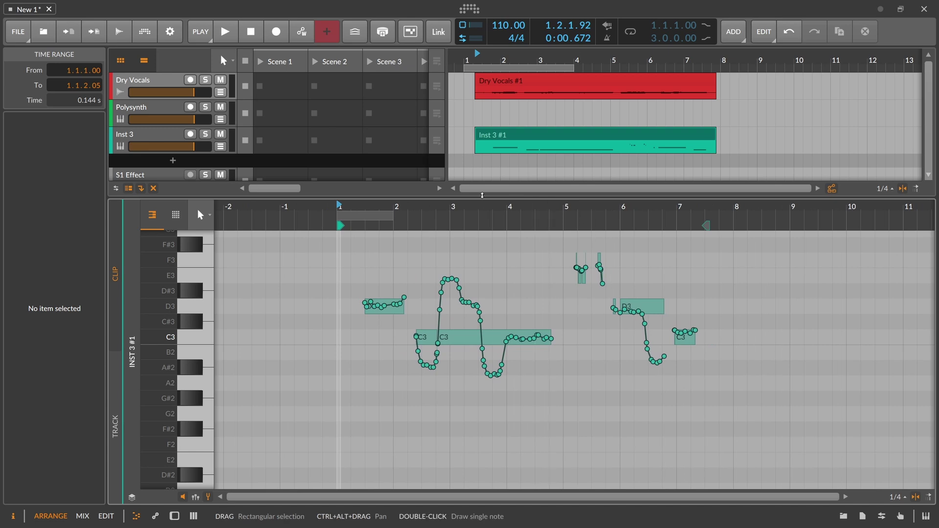
{"action": "left_click_drag", "start_coordinate": [563, 247], "coordinate": [612, 291]}
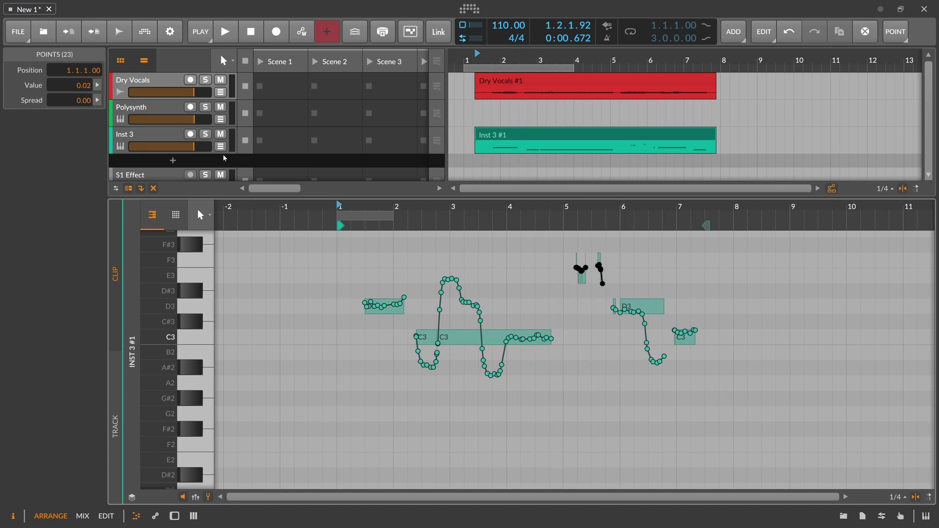
- Review the Source FX of the Audio Receiver nested in the Polysynth track's Audio2Notes chain, and hide the chain again
{"action": "key", "text": "d"}
{"action": "left_click", "coordinate": [177, 373]}
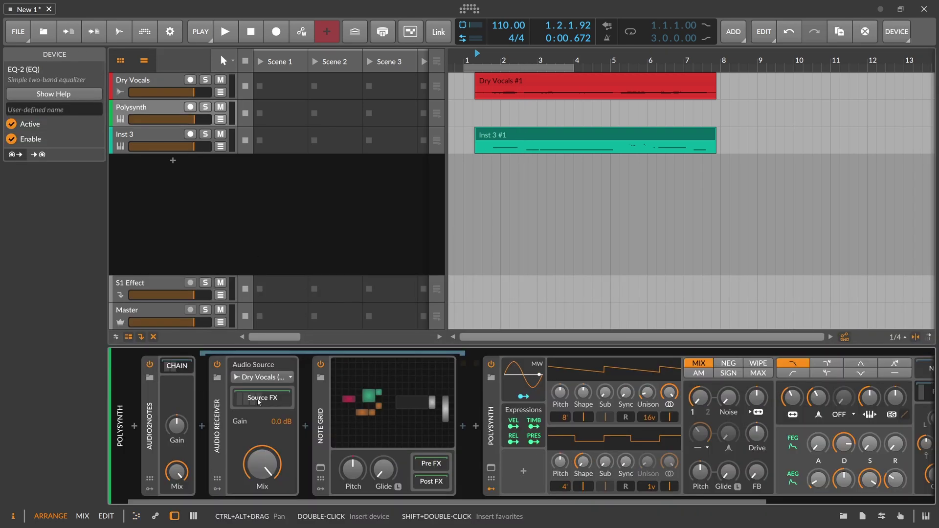
{"action": "left_click", "coordinate": [263, 398]}
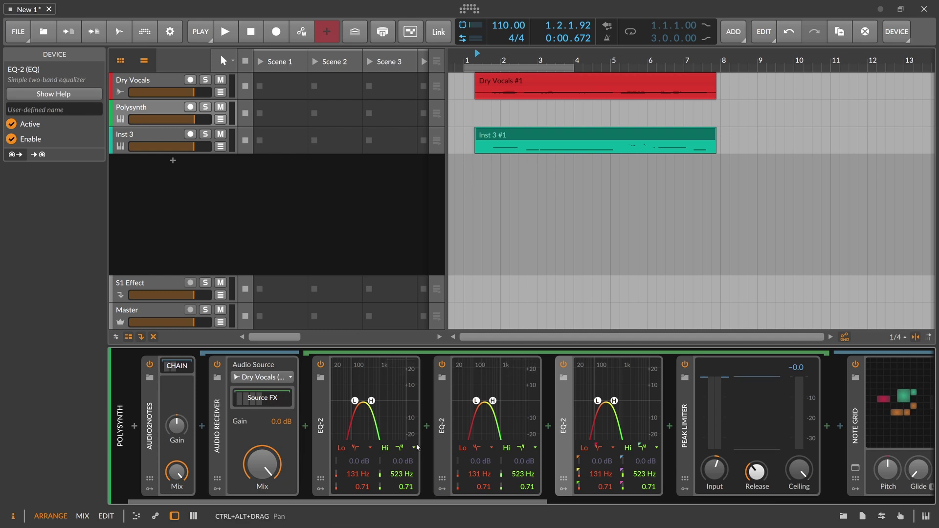
{"action": "left_click", "coordinate": [263, 398]}
{"action": "left_click", "coordinate": [181, 372]}
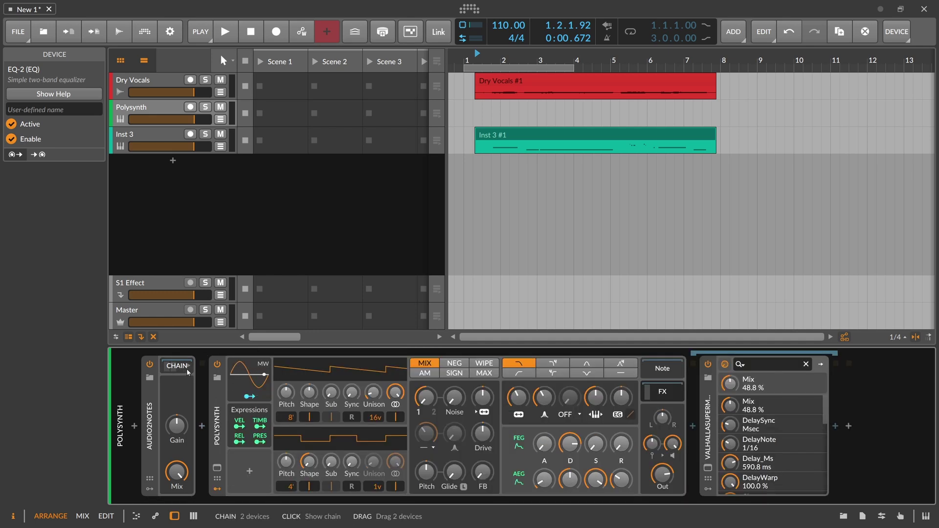
{"action": "left_click_drag", "start_coordinate": [482, 60], "coordinate": [498, 88]}
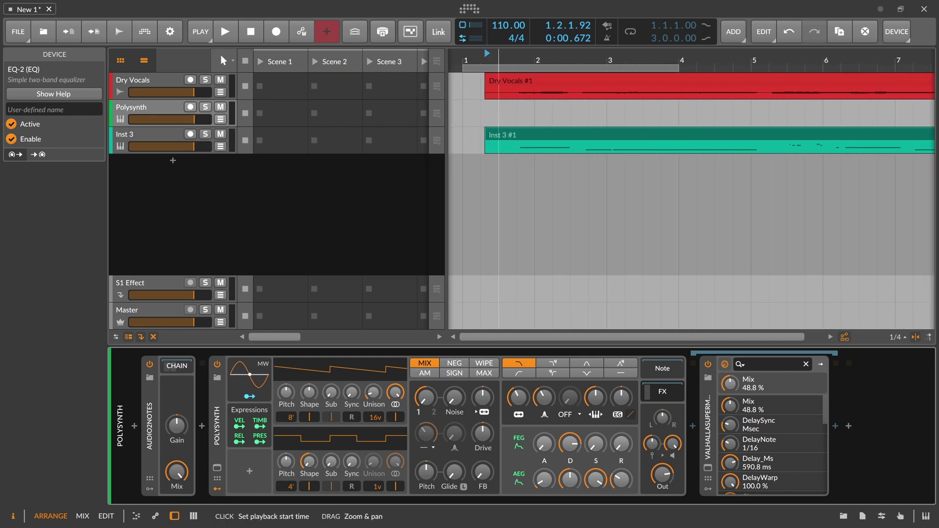
{"action": "scroll", "coordinate": [504, 61], "scroll_direction": "down", "scroll_amount": 1}
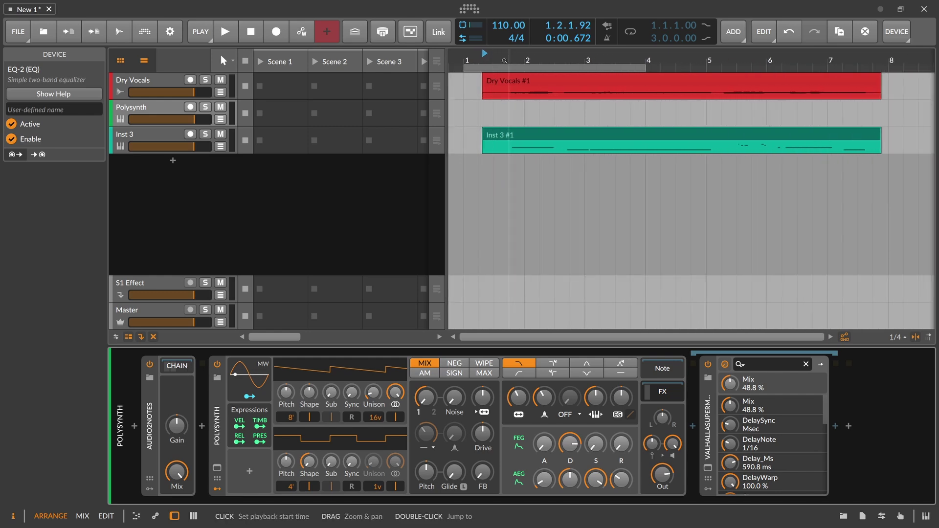